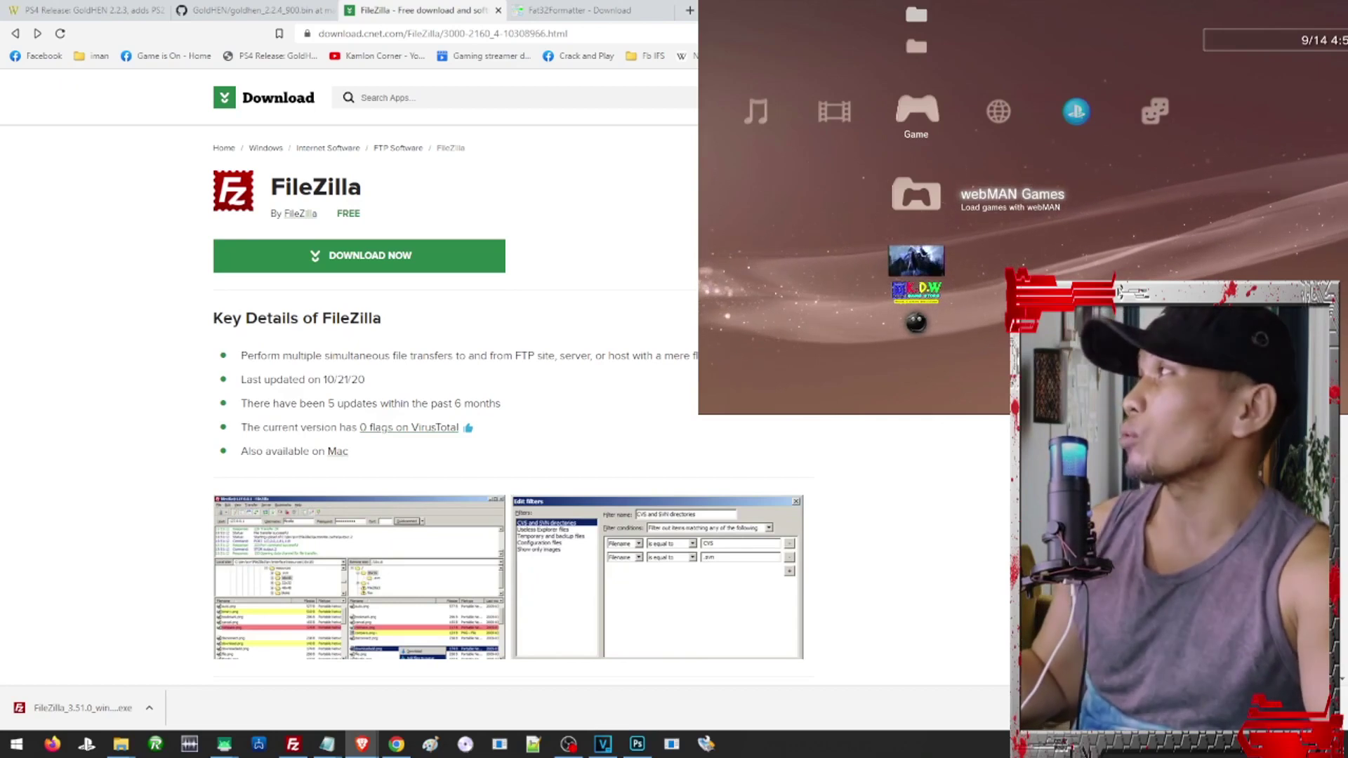
- Start the FileZilla installer download from the CNET Download page
left_click(381, 259)
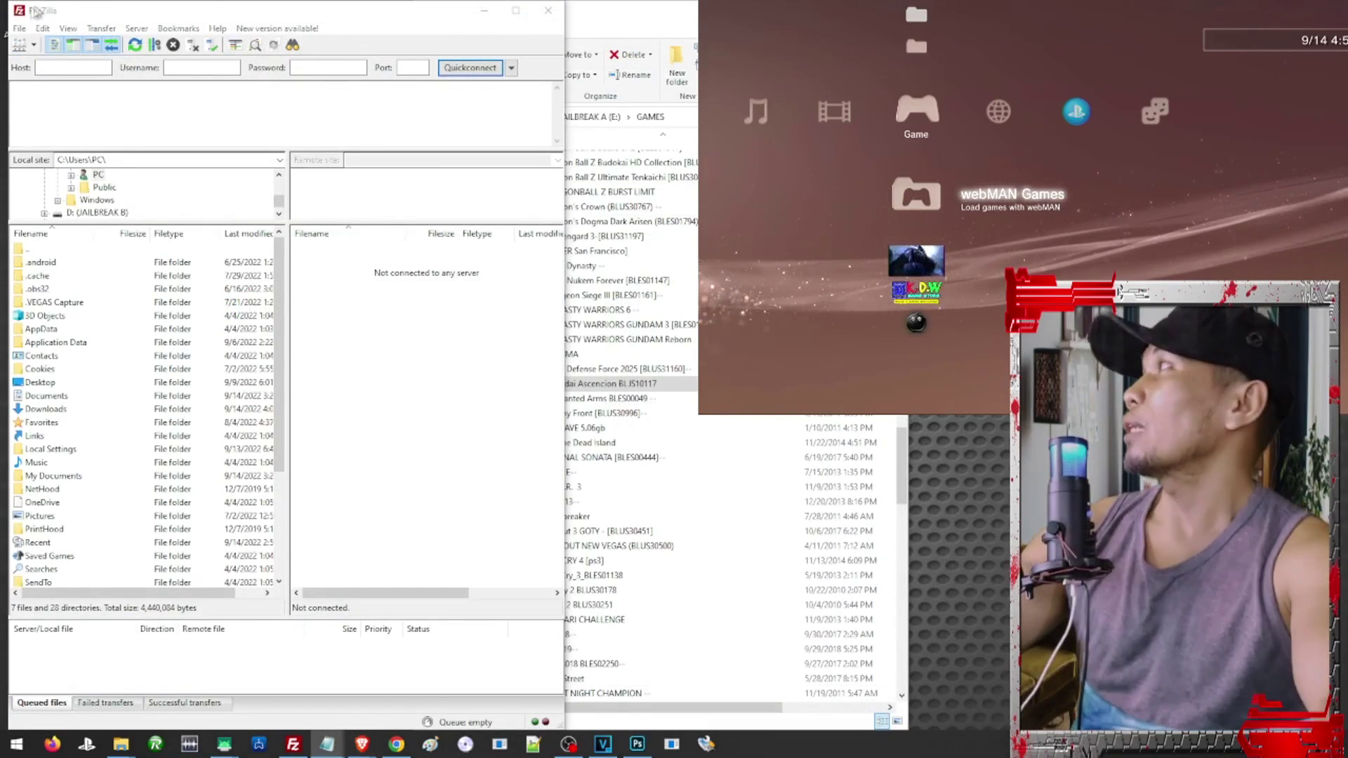
- Open FileZilla's Site Manager and select the saved vita site with host 192.168.18.178
left_click(17, 52)
left_click(23, 49)
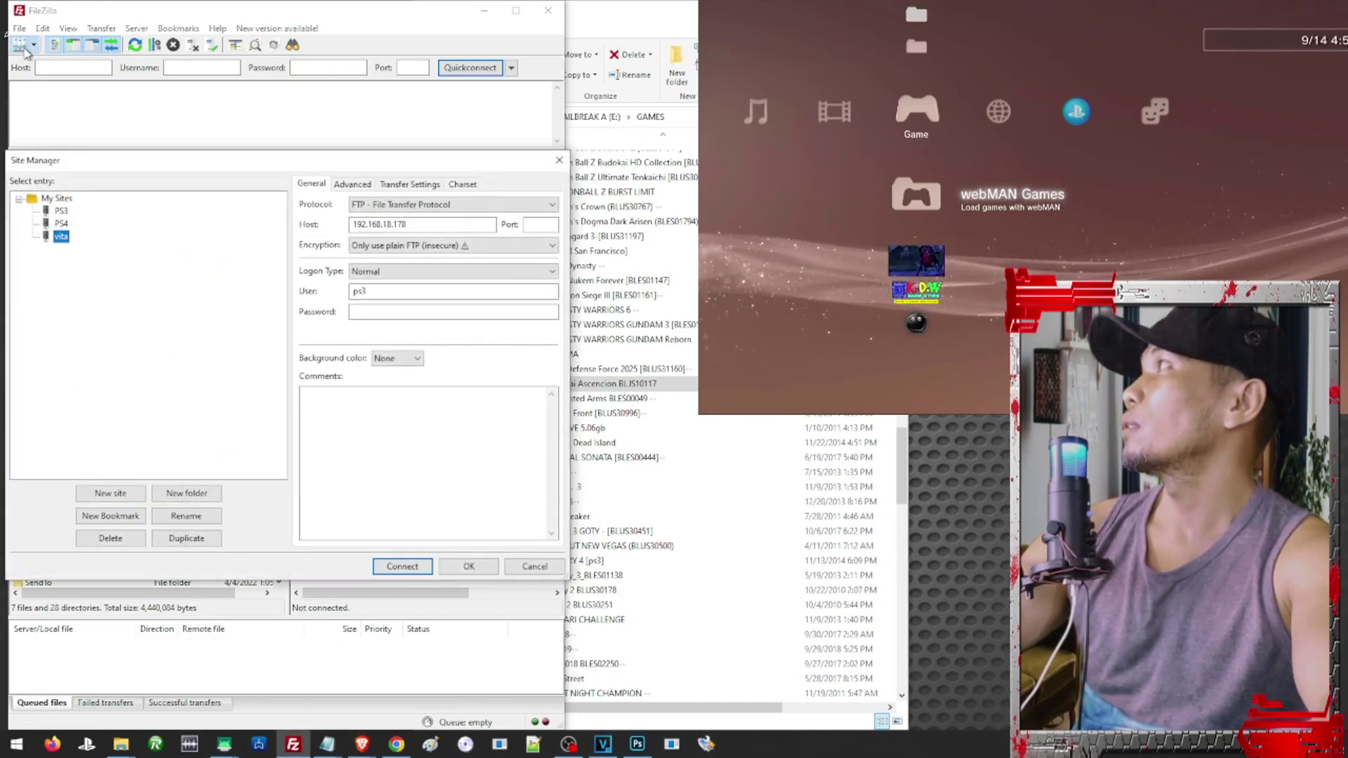
left_click(417, 225)
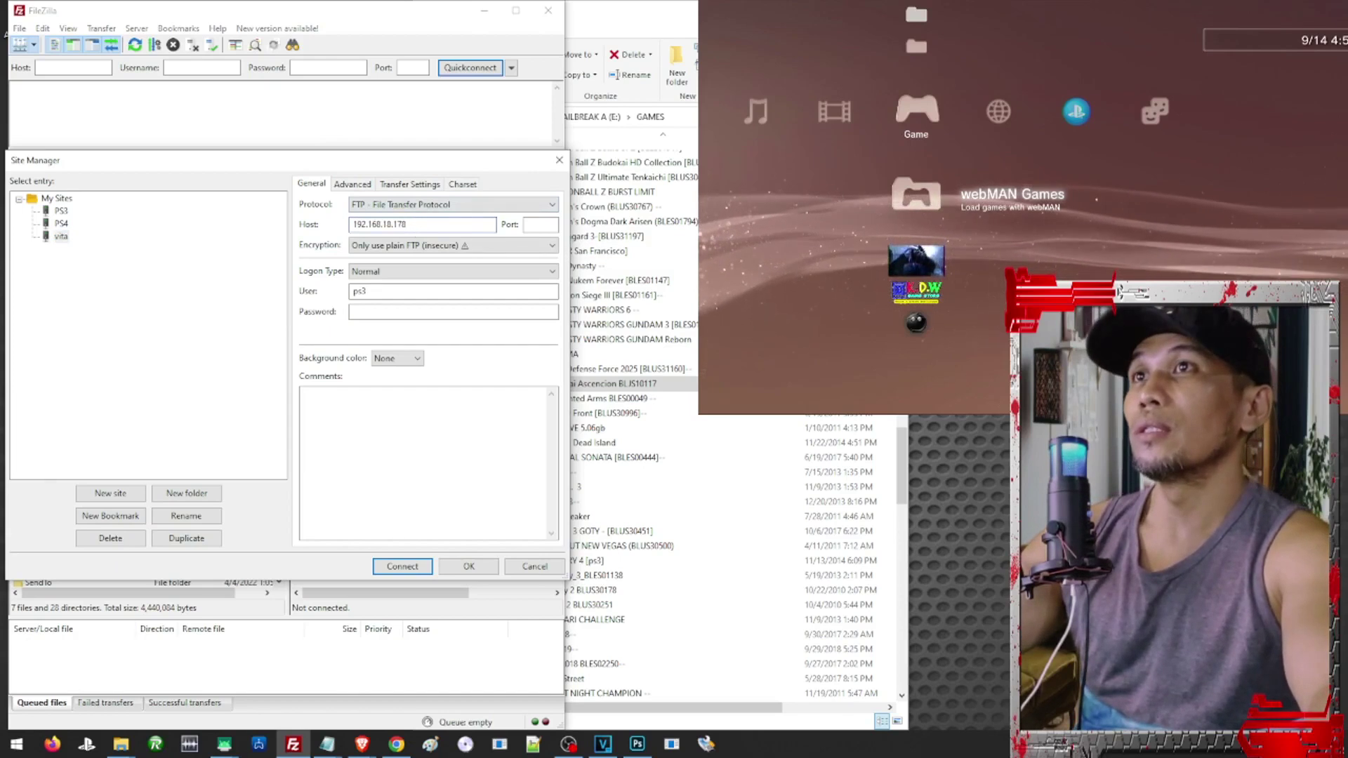
- On the PS3, view the network Connection Status List to confirm IP 192.168.18.178
key("alt+Tab")
key("Left")
key("Left")
key("Left")
key("Left")
key("Left")
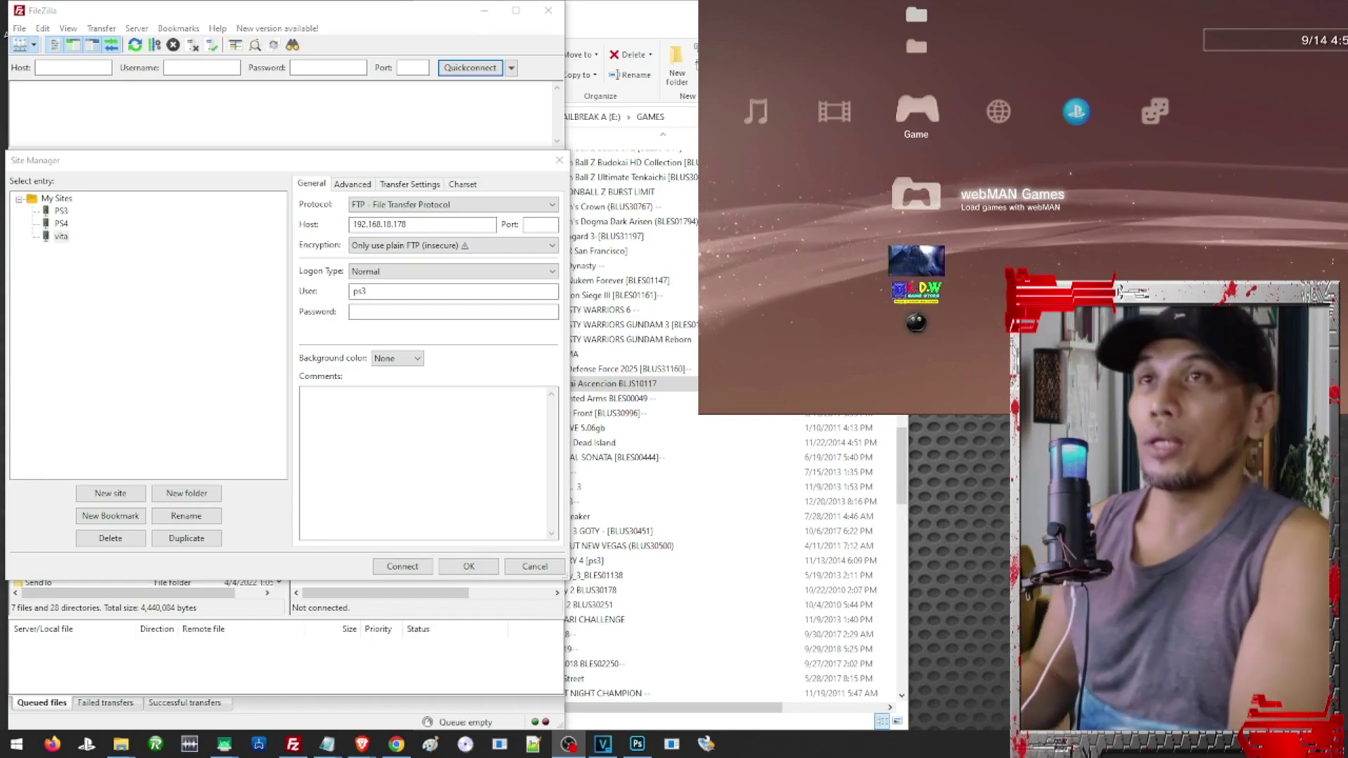
key("Right")
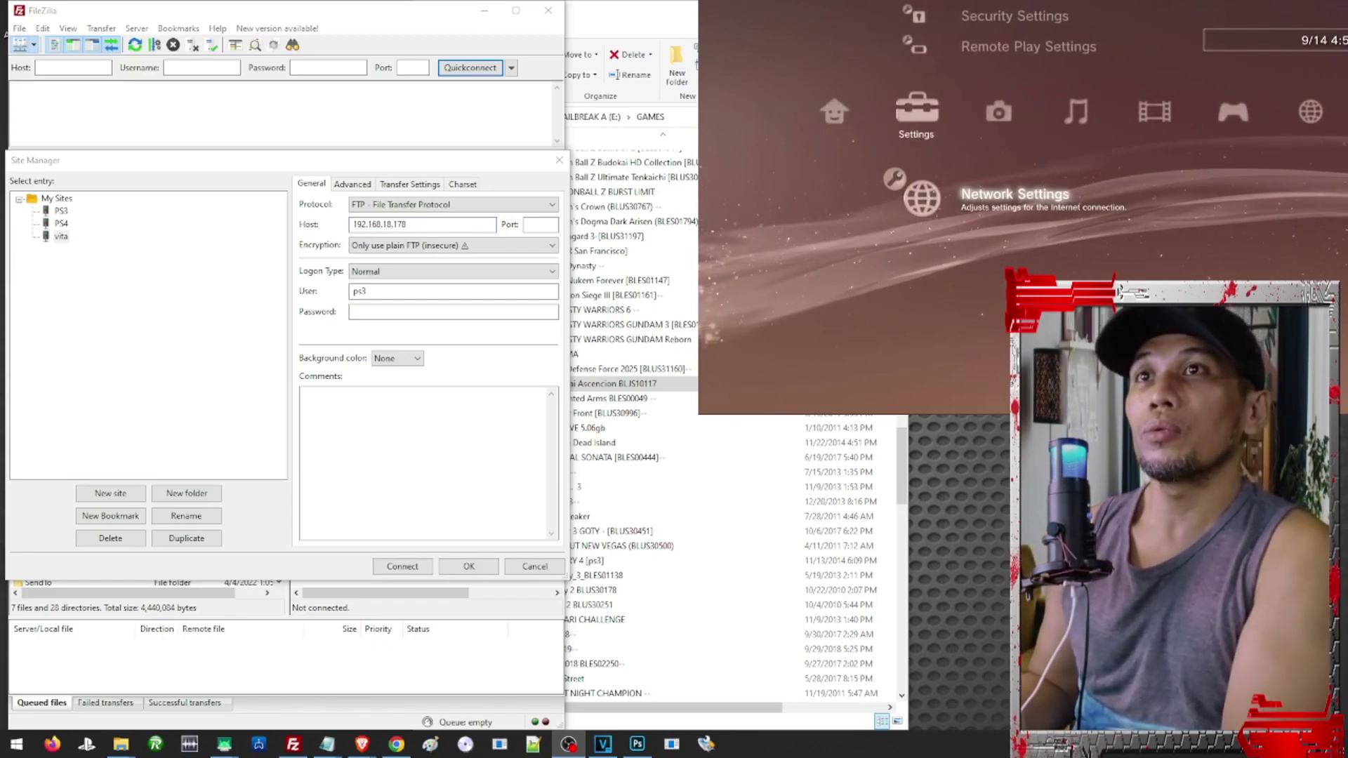
key("Return")
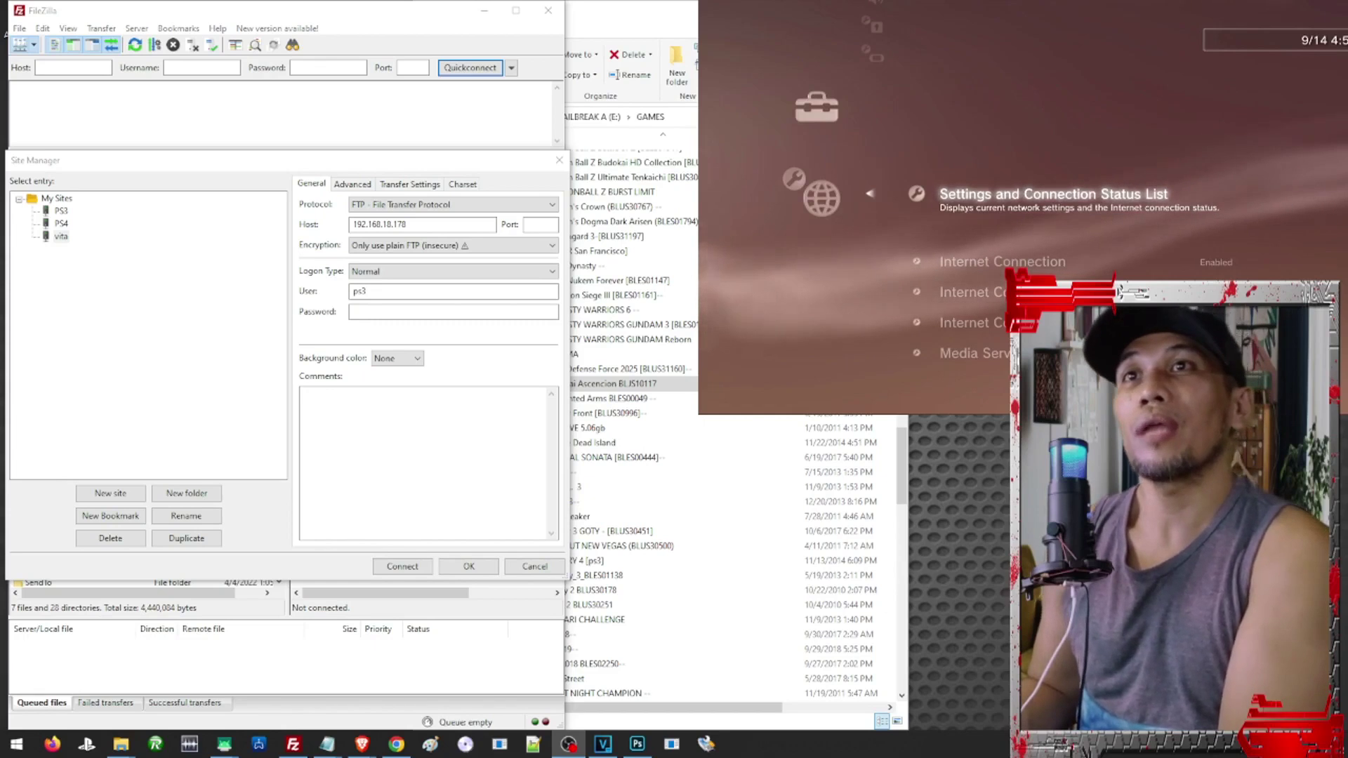
key("Return")
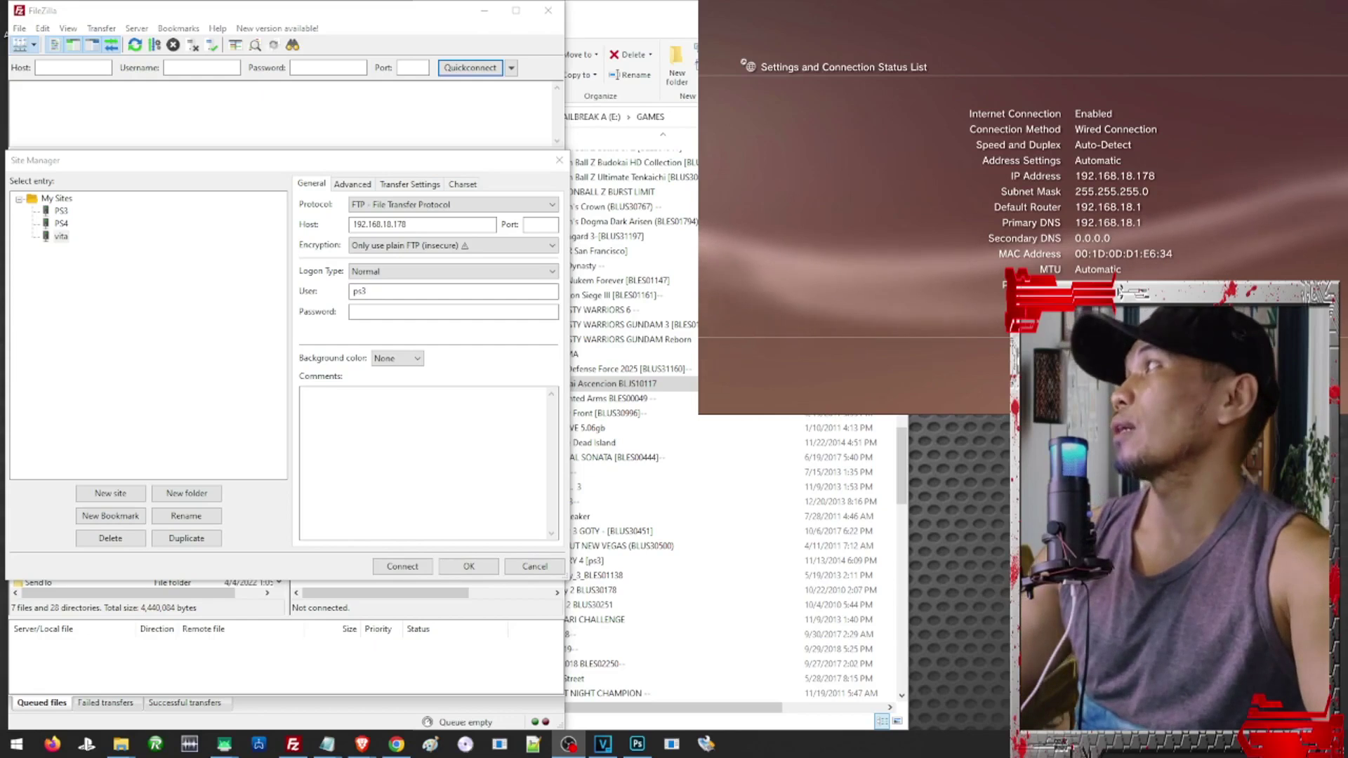
- Set port 21, keep Only use plain FTP, and connect to the PS3 at 192.168.18.178
left_click(550, 231)
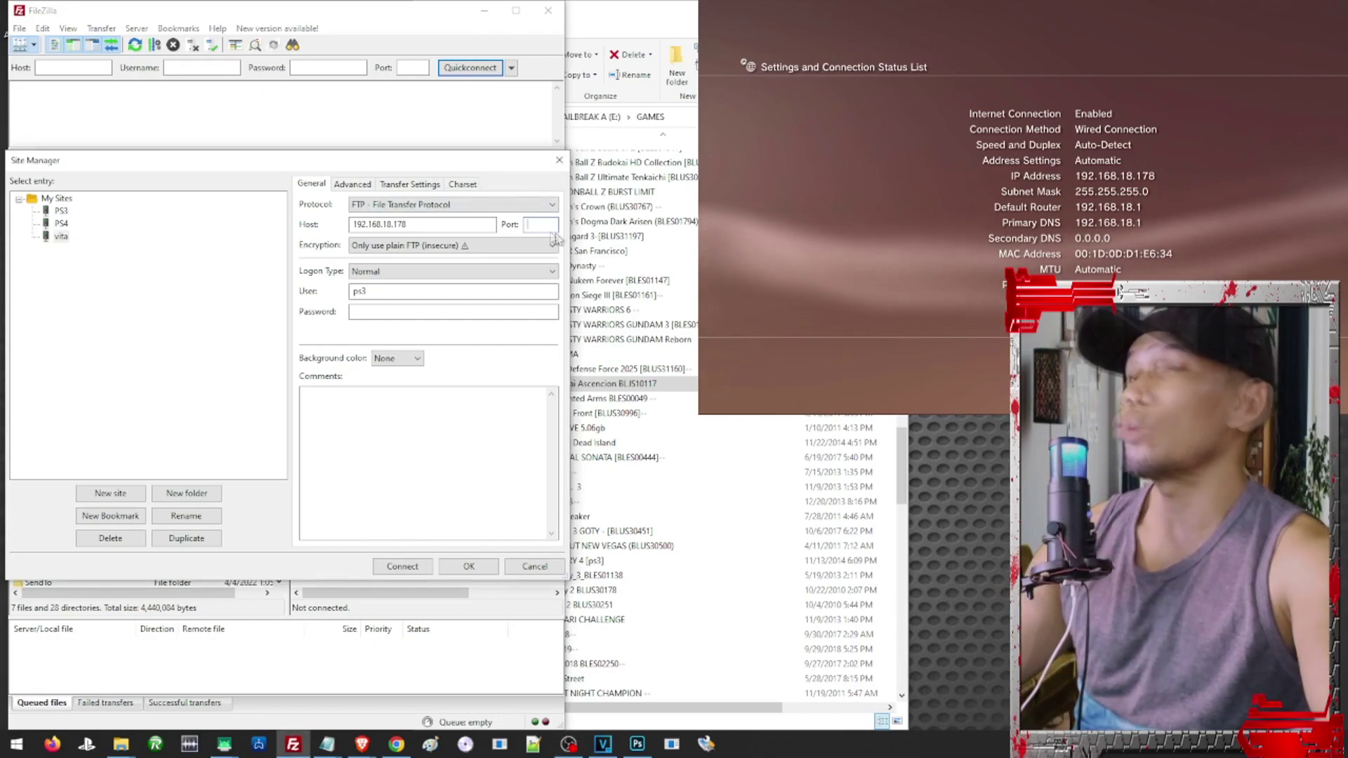
type("21")
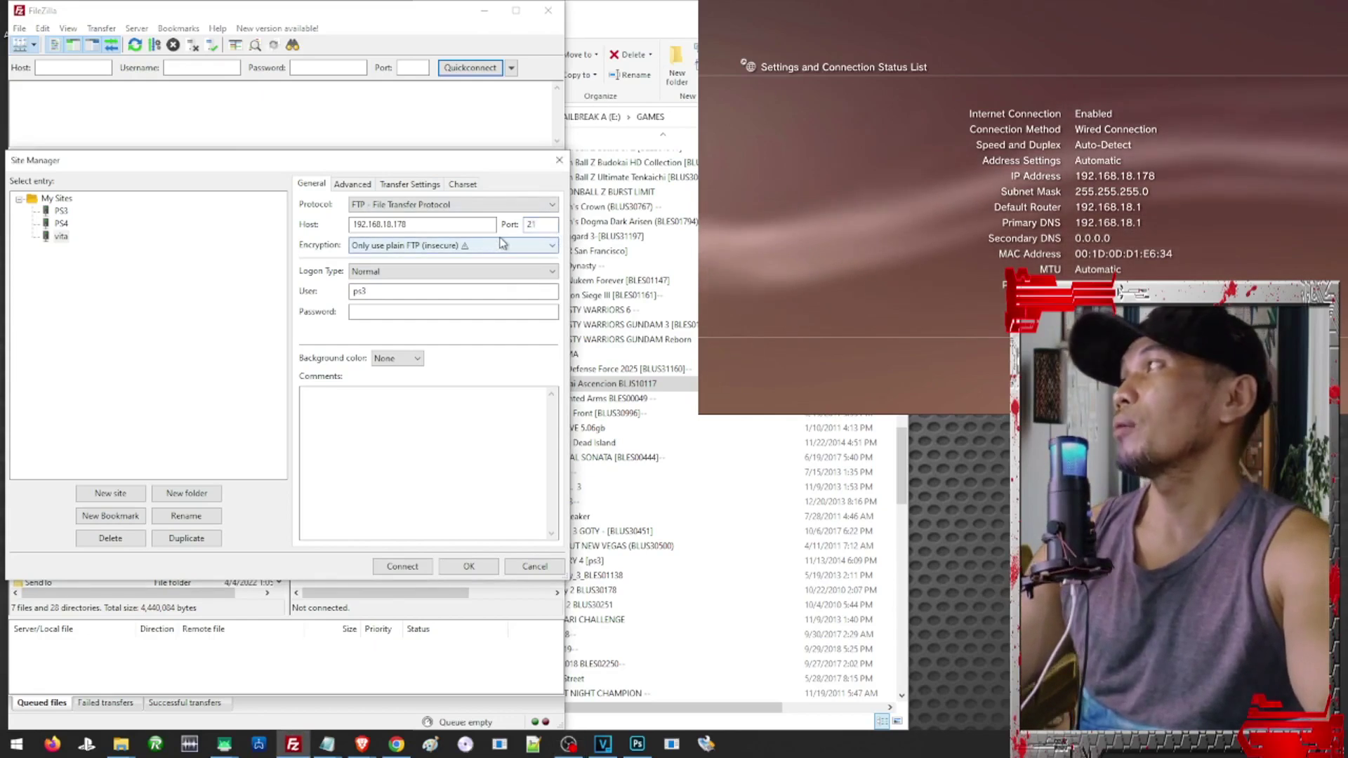
left_click(482, 246)
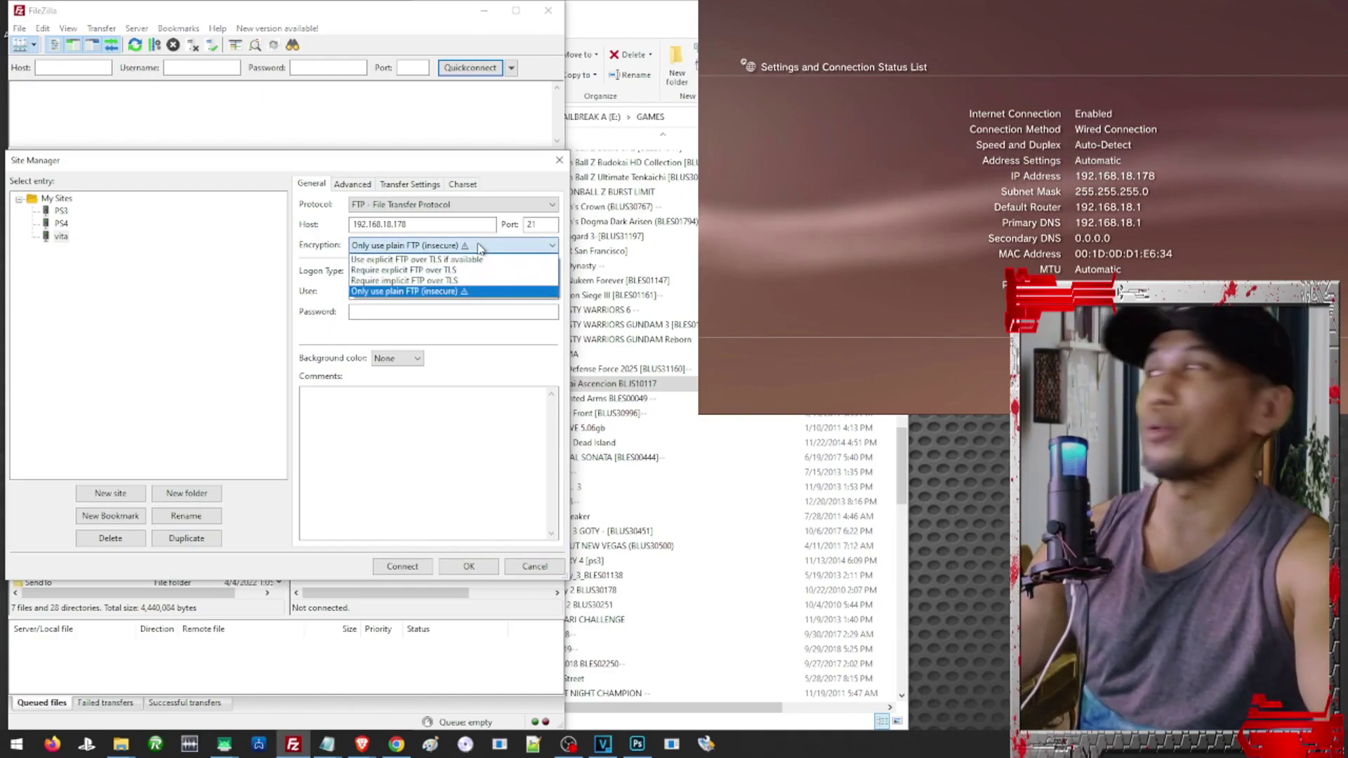
left_click(479, 247)
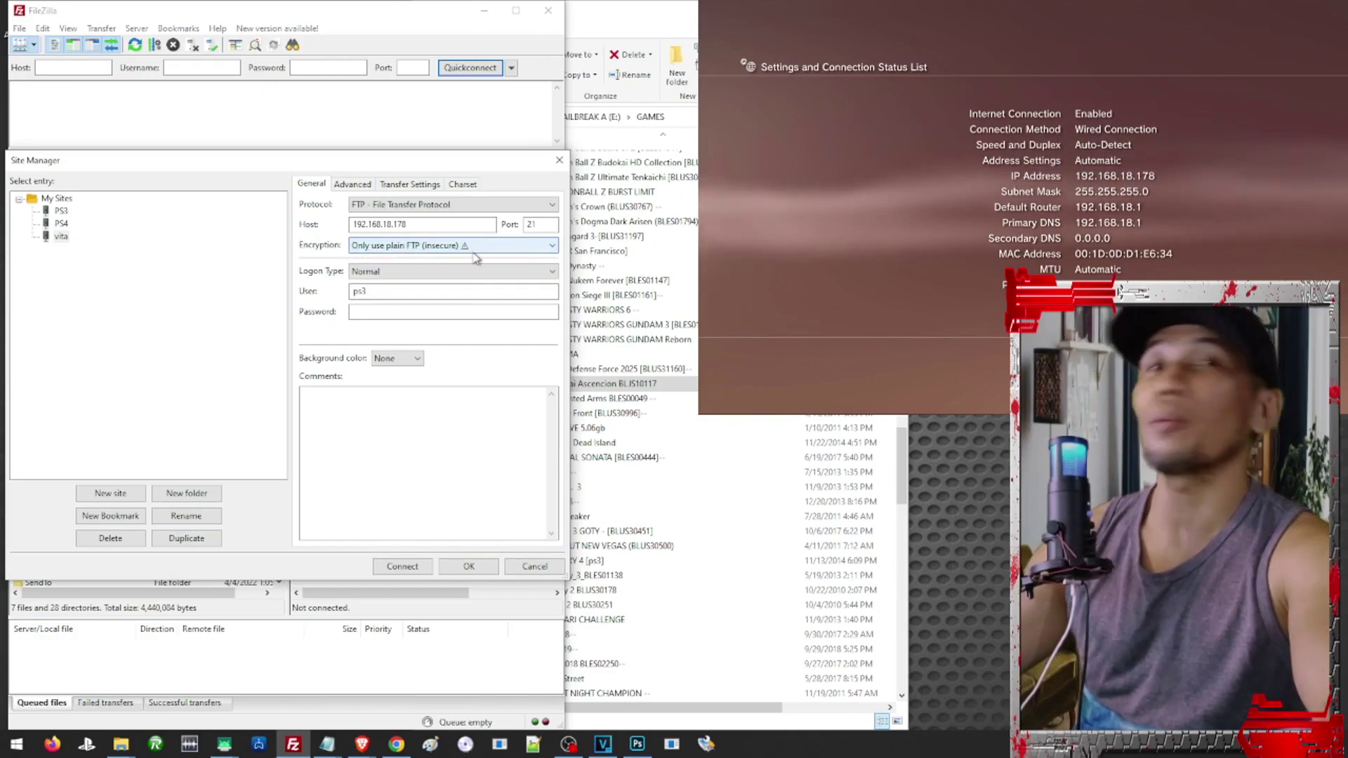
left_click(402, 567)
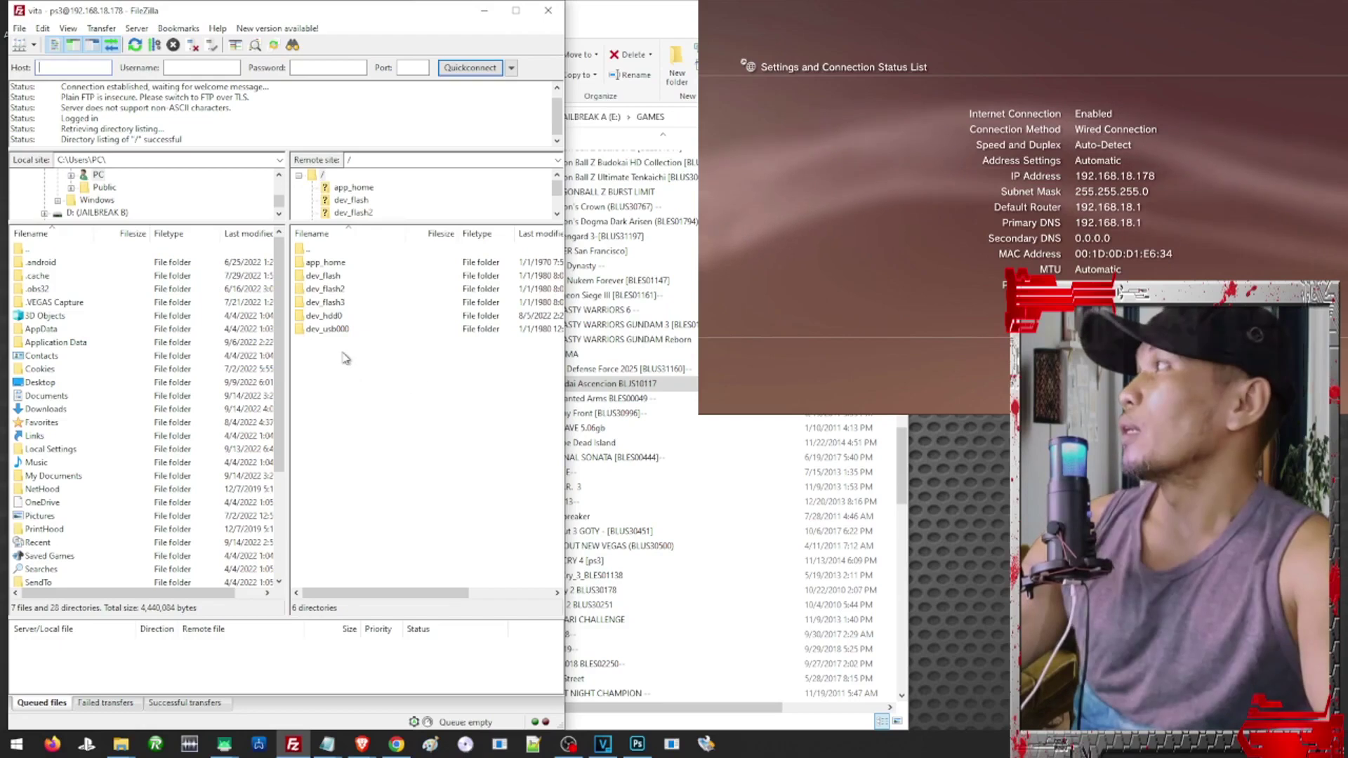
- Open dev_hdd0 on the PS3 to show GAMES and GAMEZ, then bring forward the local E: GAMES folder
double_click(325, 316)
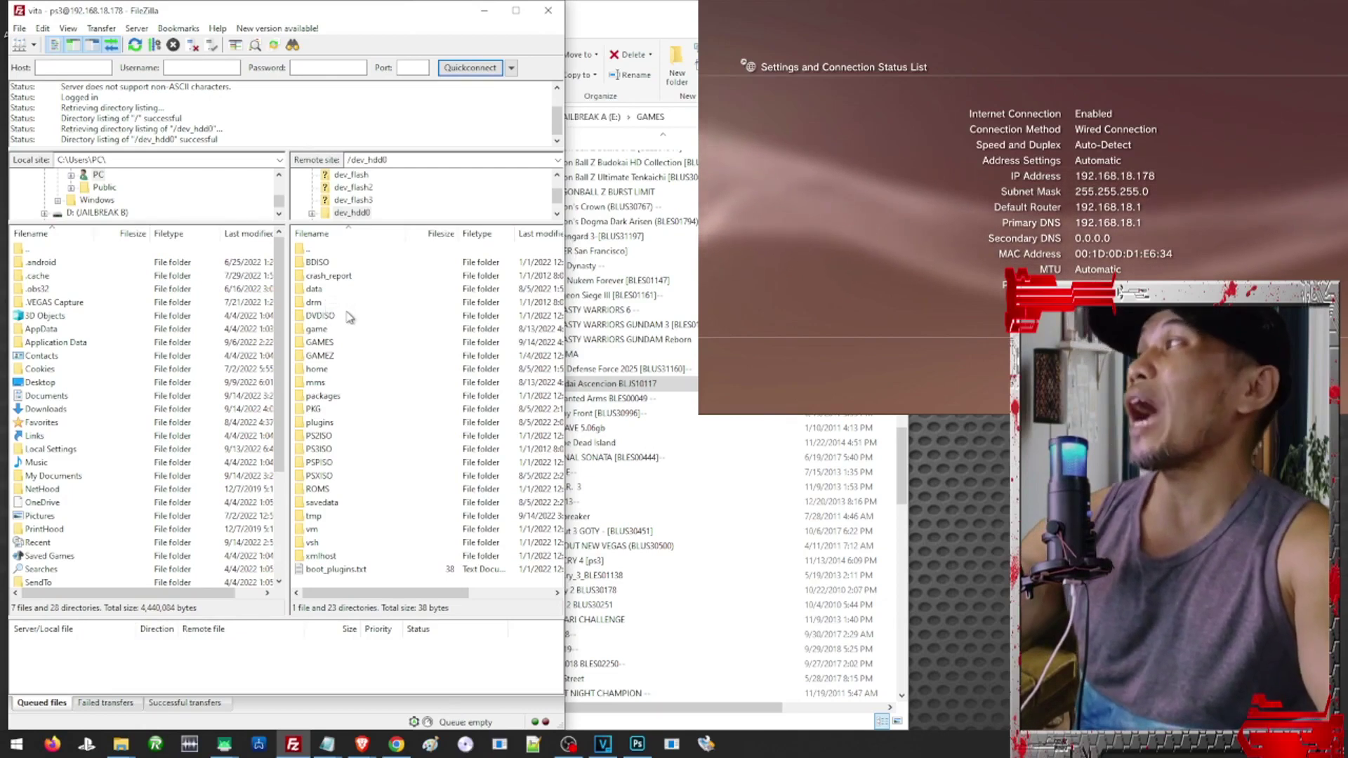
left_click(333, 346)
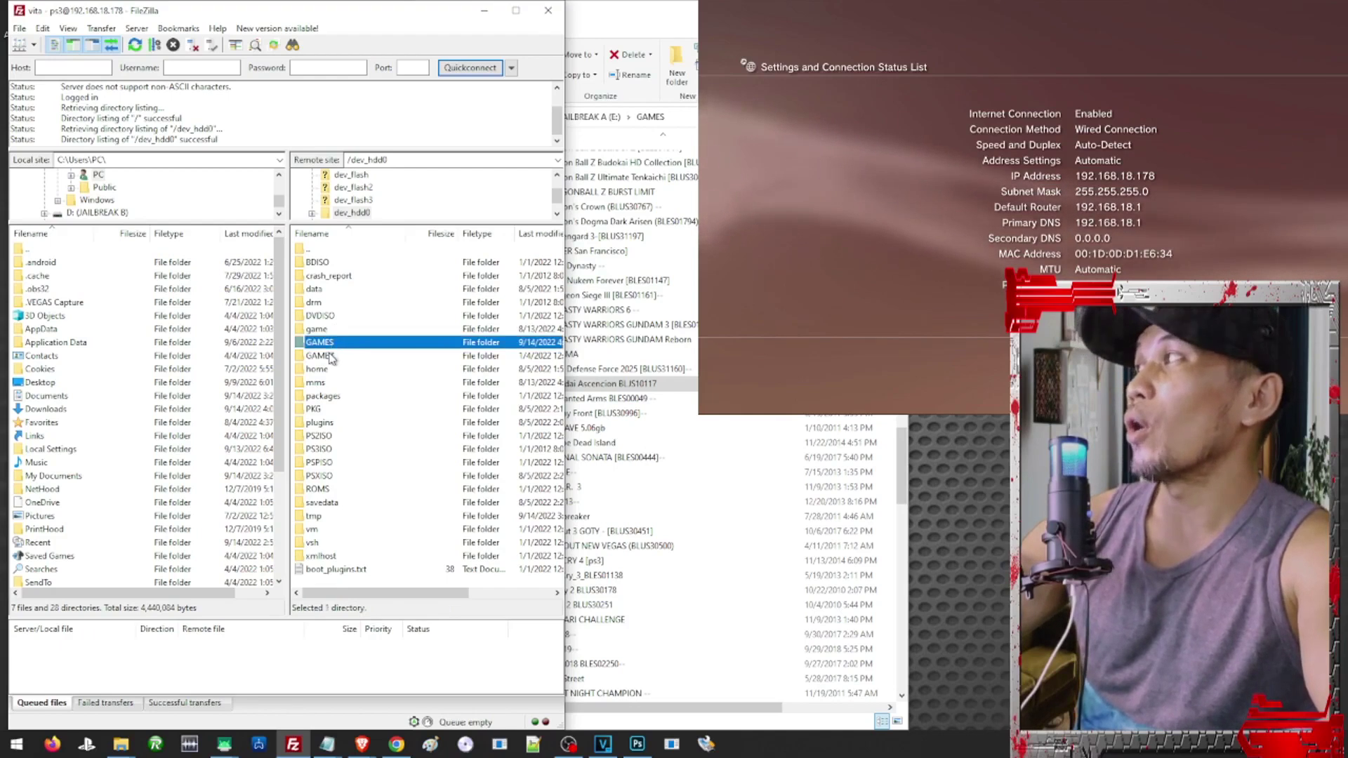
left_click(330, 356)
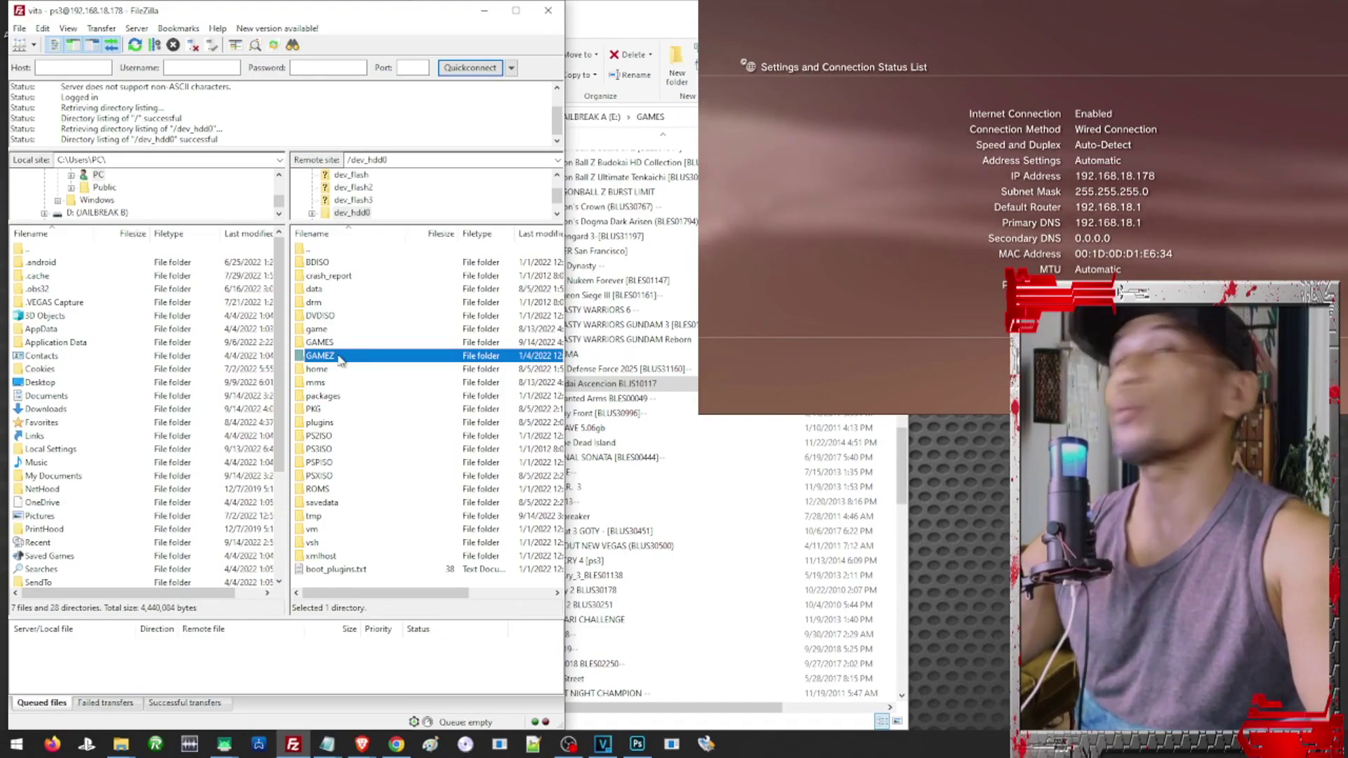
left_click(618, 383)
scroll(667, 372, "down", 5)
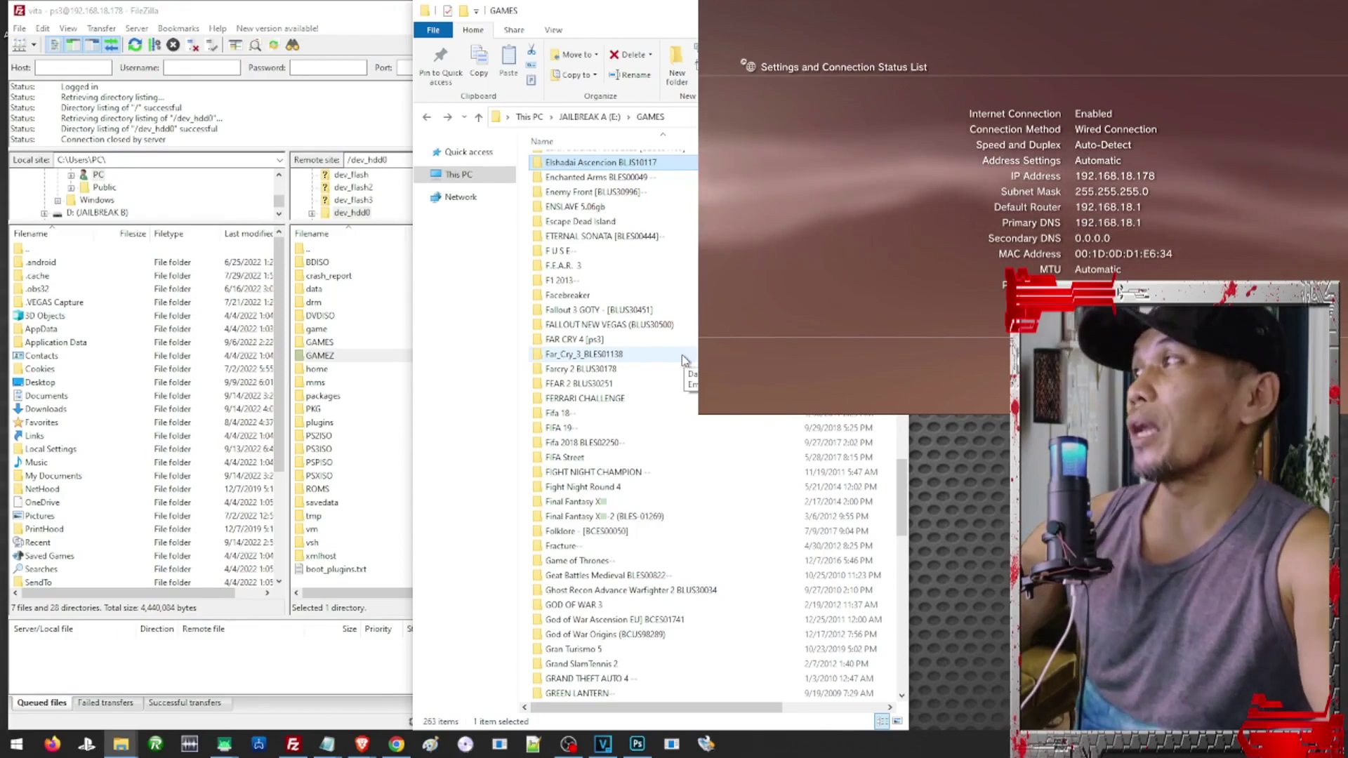
- Open the Farcry 2 BLUS30178 folder, return to GAMES, and demonstrate dragging it onto the PS3
double_click(608, 370)
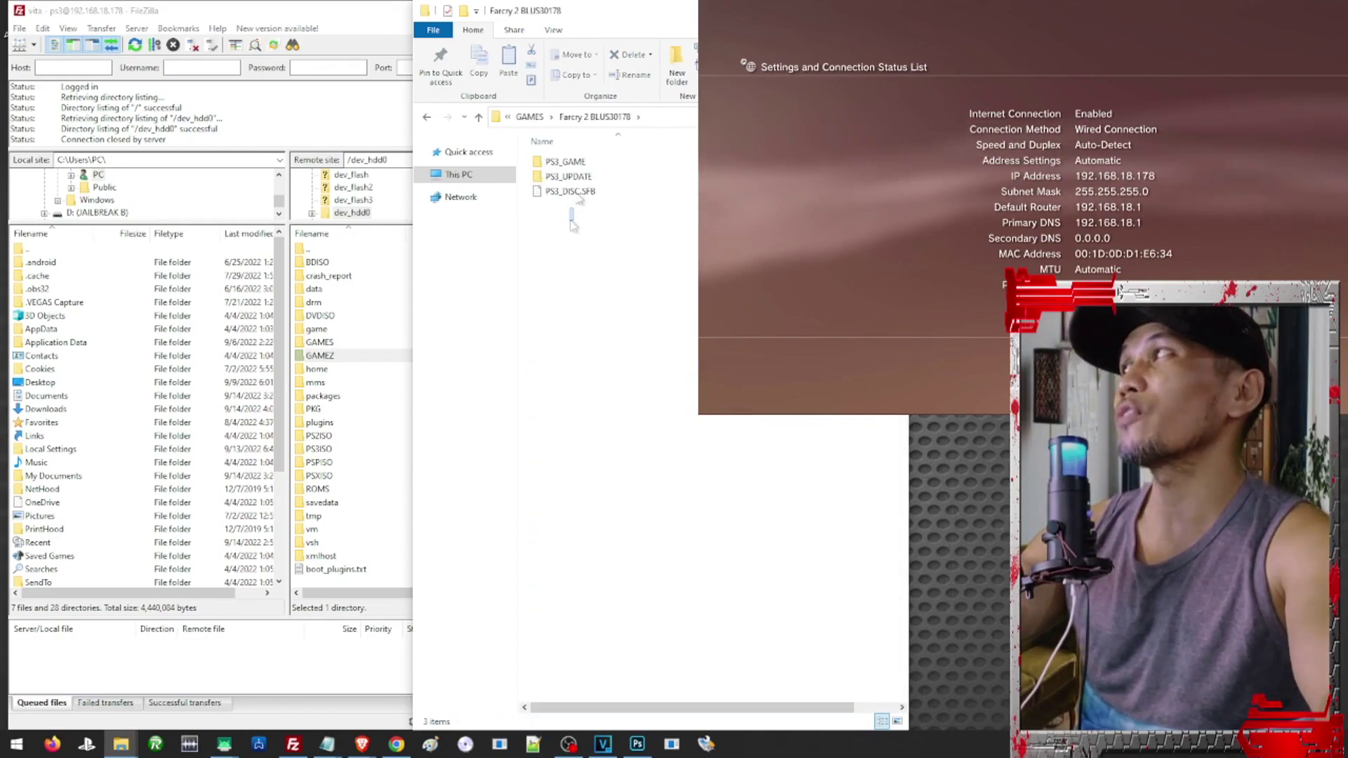
key("BackSpace")
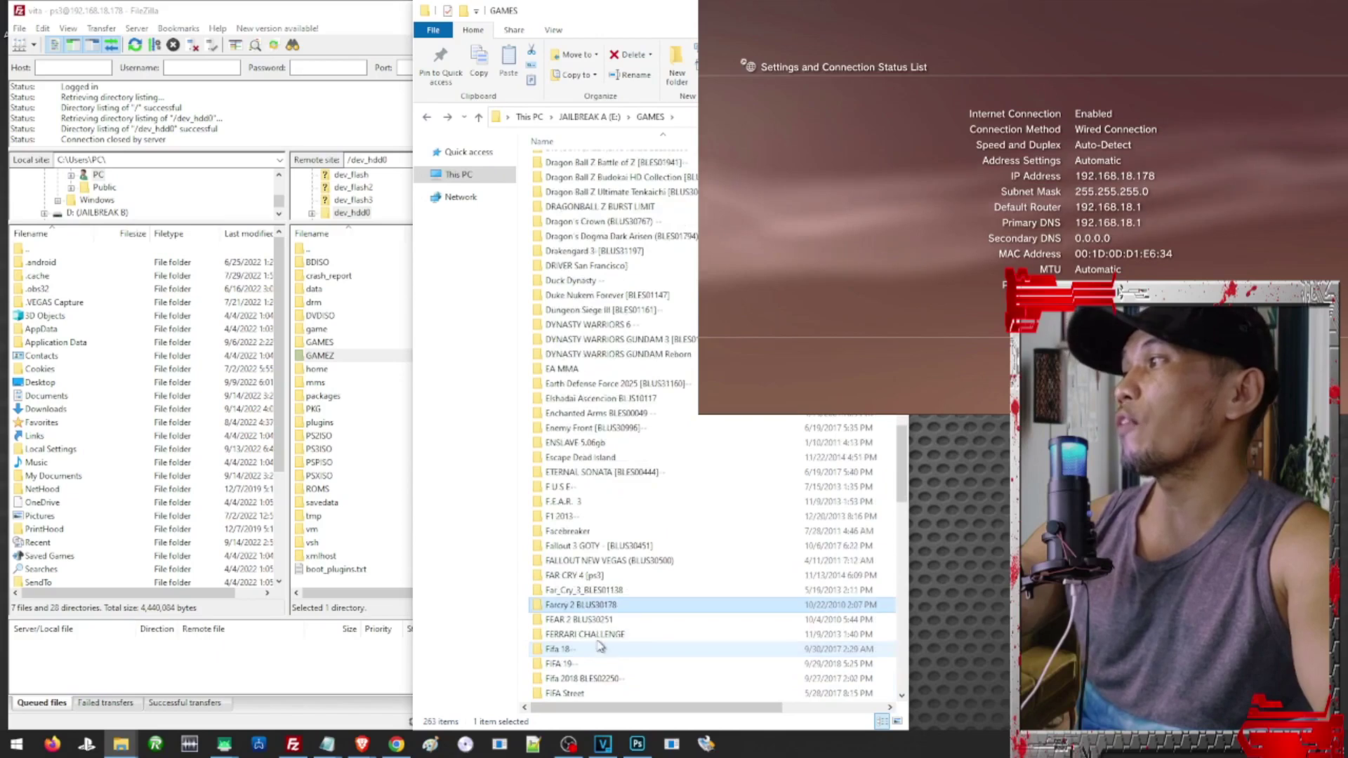
left_click_drag(588, 608, 722, 497)
- Check the Guitar Hero III Legends of Rock folder's contents, then drag it into the PS3's GAMES folder
scroll(714, 503, "down", 9)
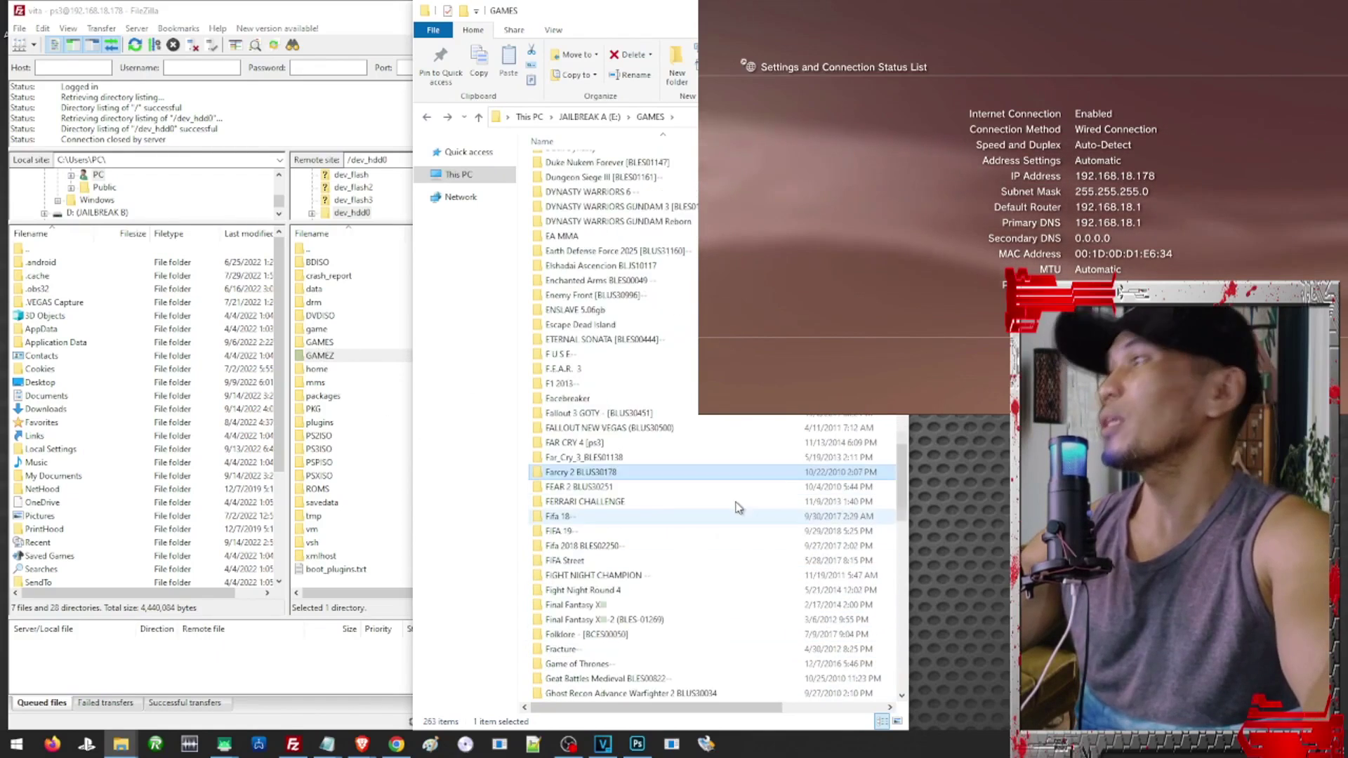
scroll(715, 503, "down", 3)
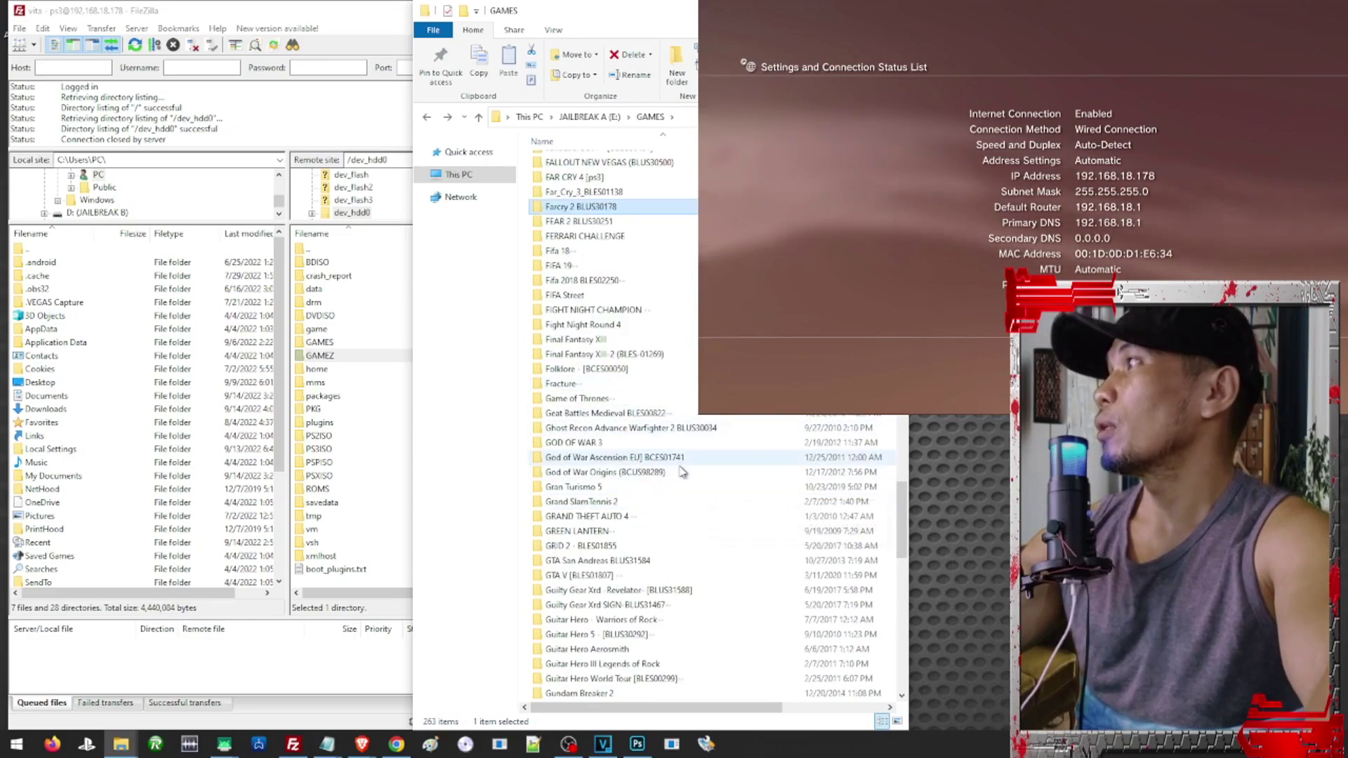
mouse_move(573, 564)
left_mouse_down()
mouse_move(552, 573)
mouse_move(558, 618)
mouse_move(572, 541)
left_mouse_up()
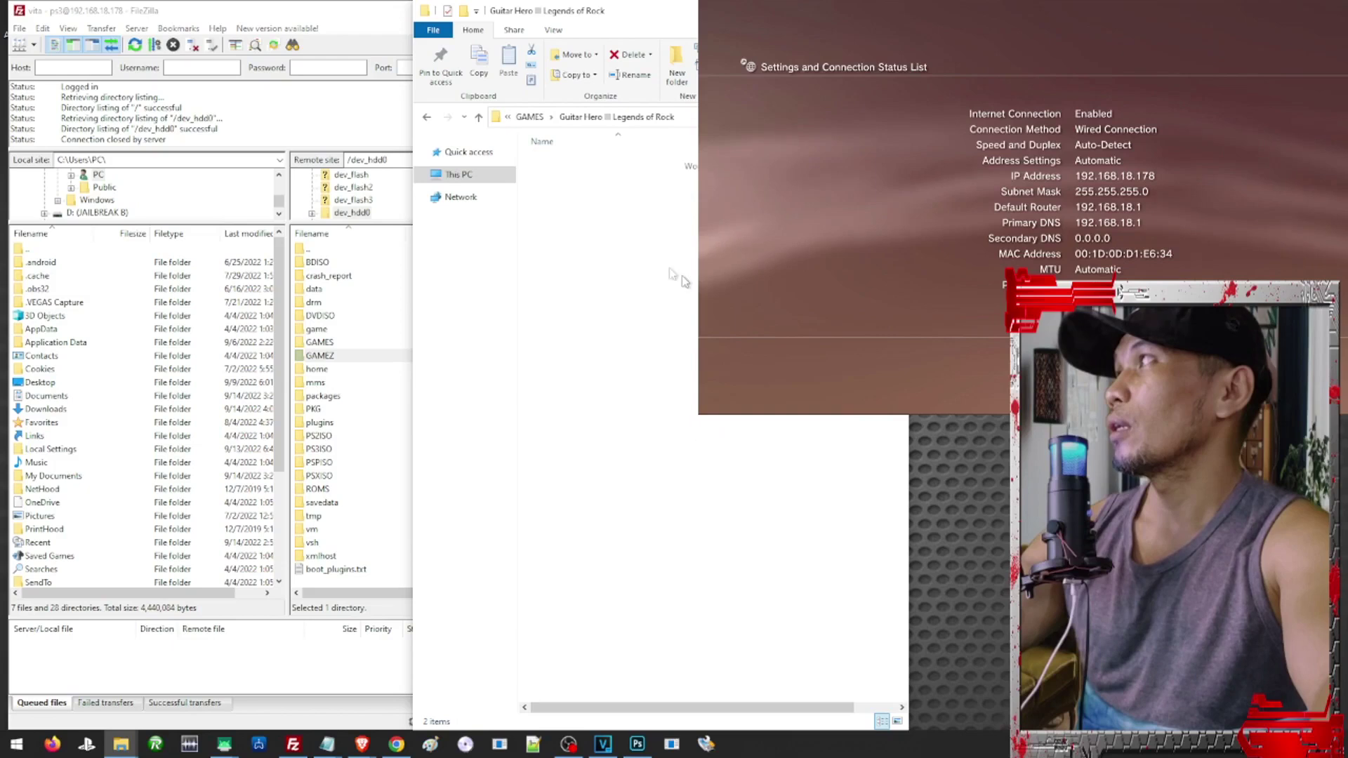
left_click_drag(591, 226, 577, 169)
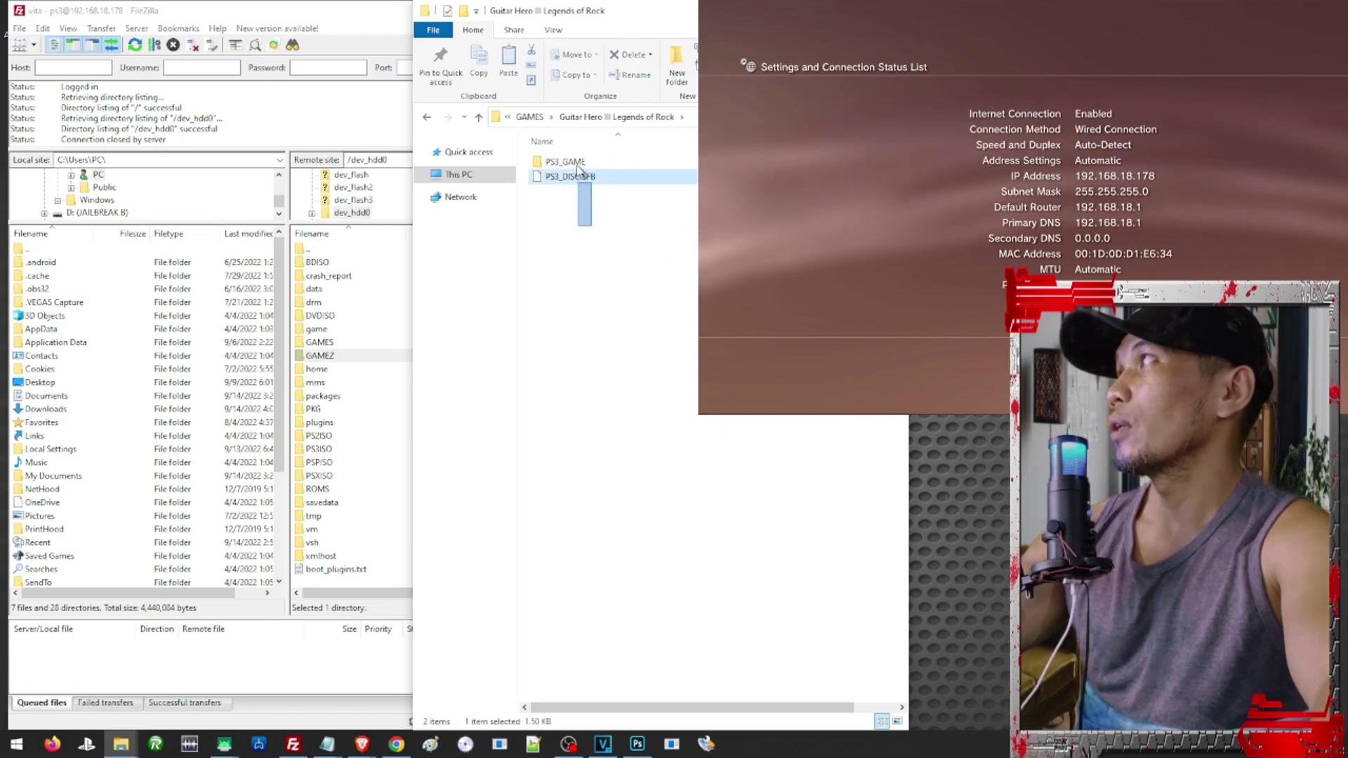
left_click(428, 119)
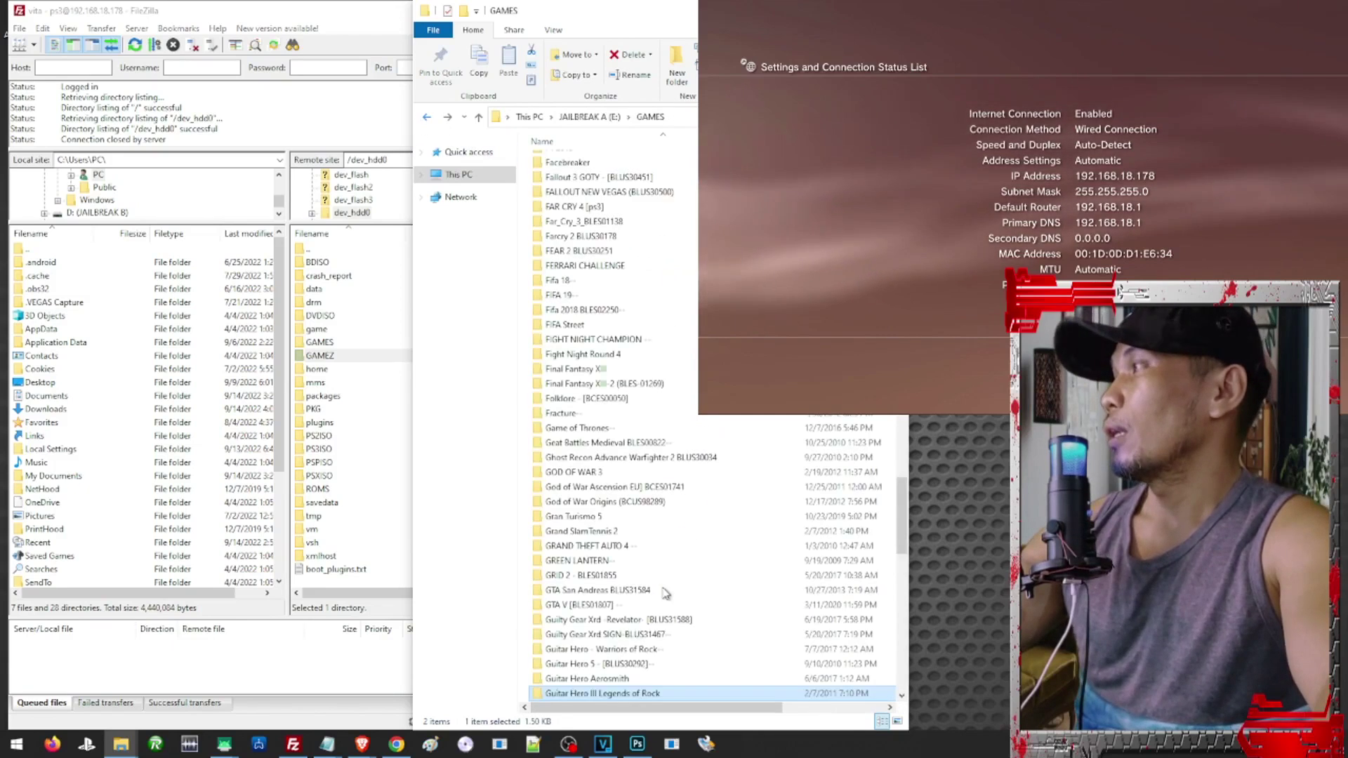
left_click_drag(582, 697, 363, 348)
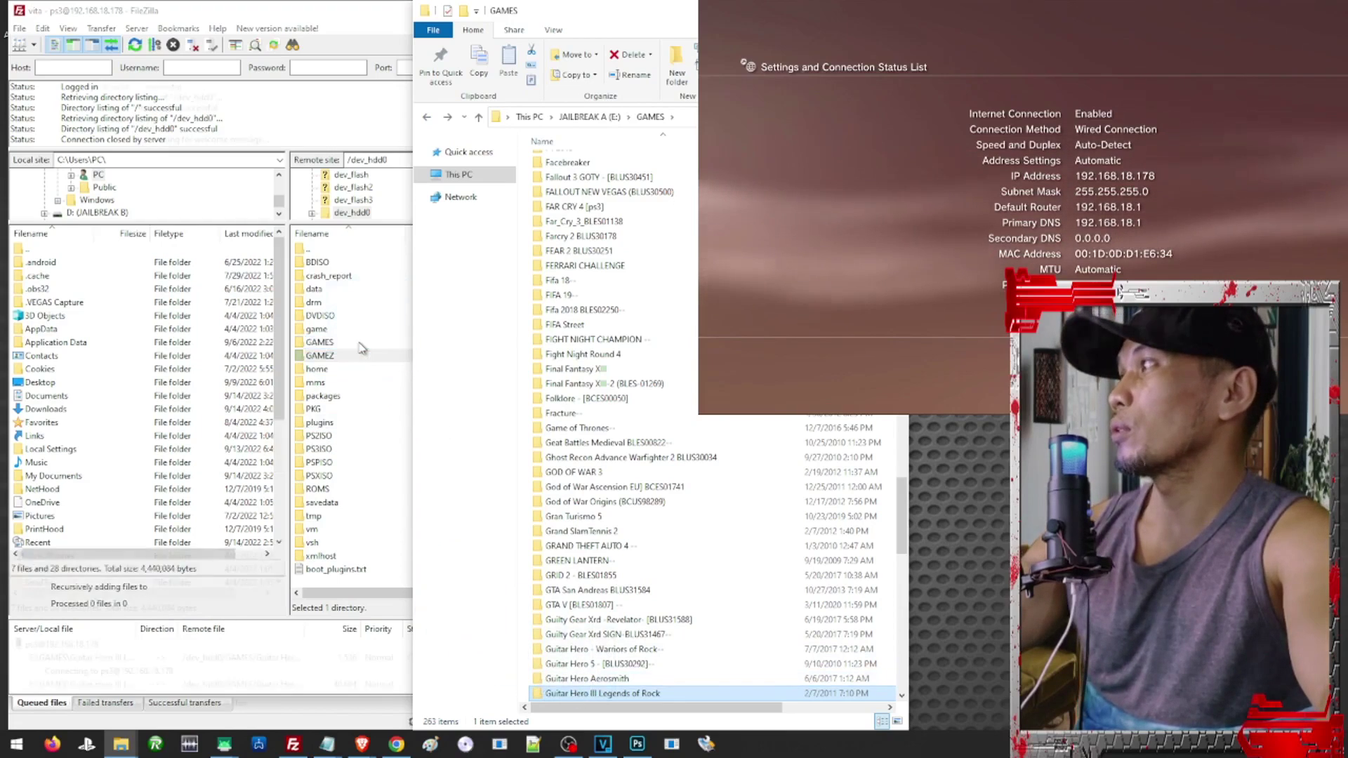
- Watch the Guitar Hero III upload to /dev_hdd0/GAMES and confirm the Failed transfers list is empty
left_click(362, 601)
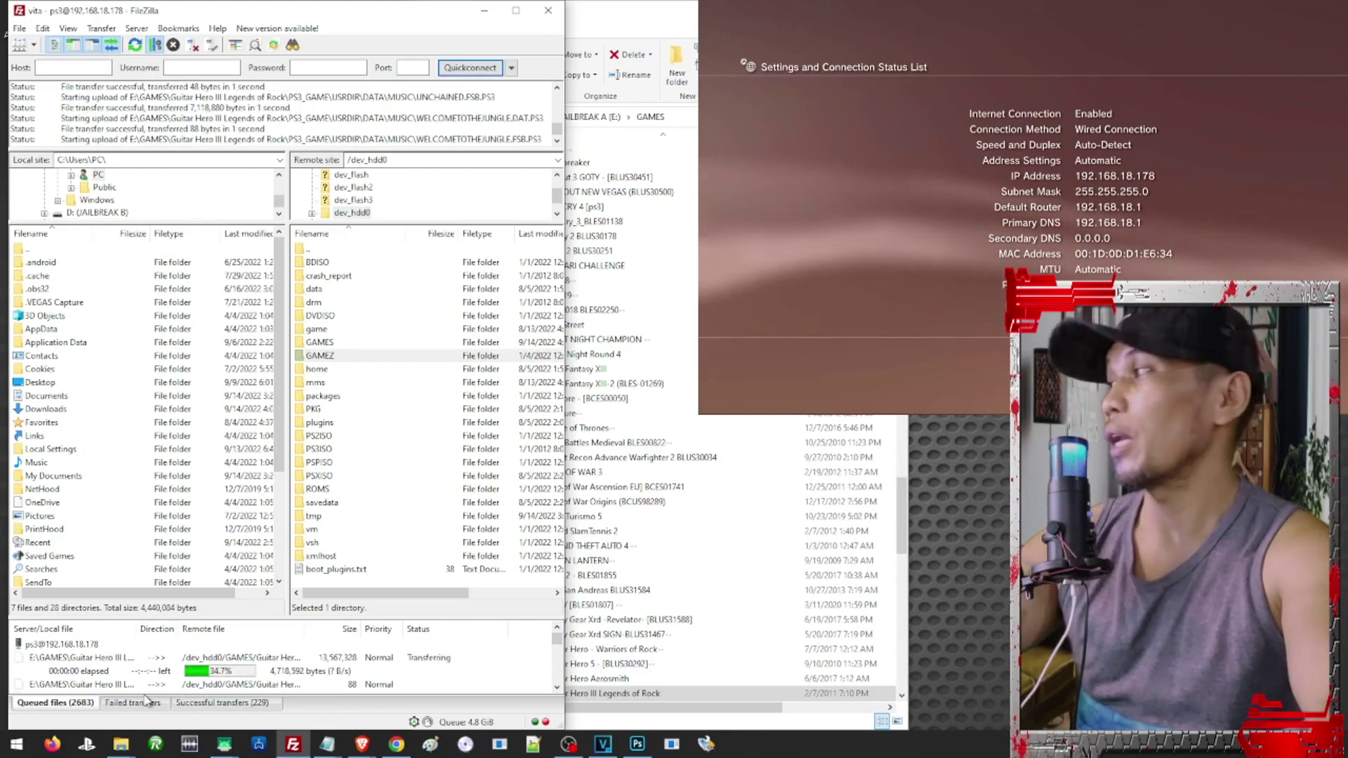
left_click(144, 704)
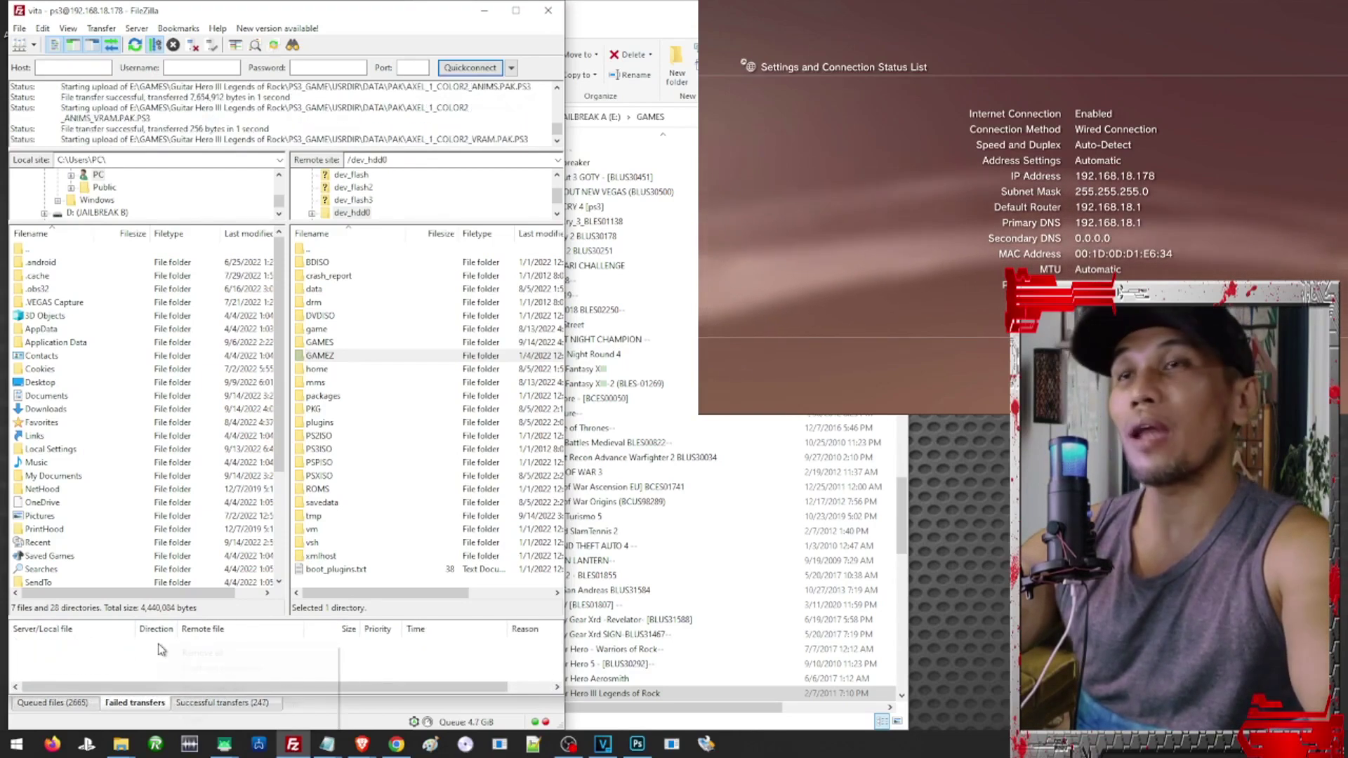
right_click(159, 645)
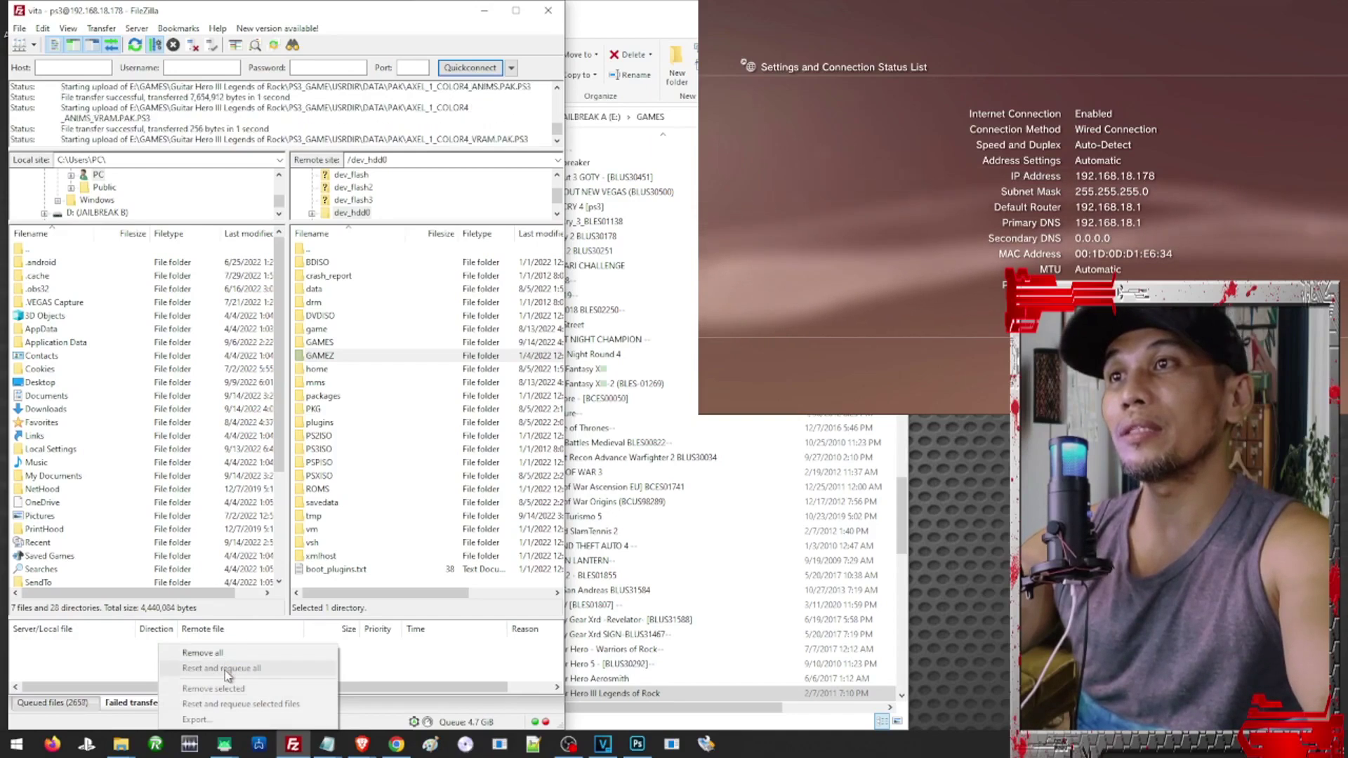
left_click(328, 700)
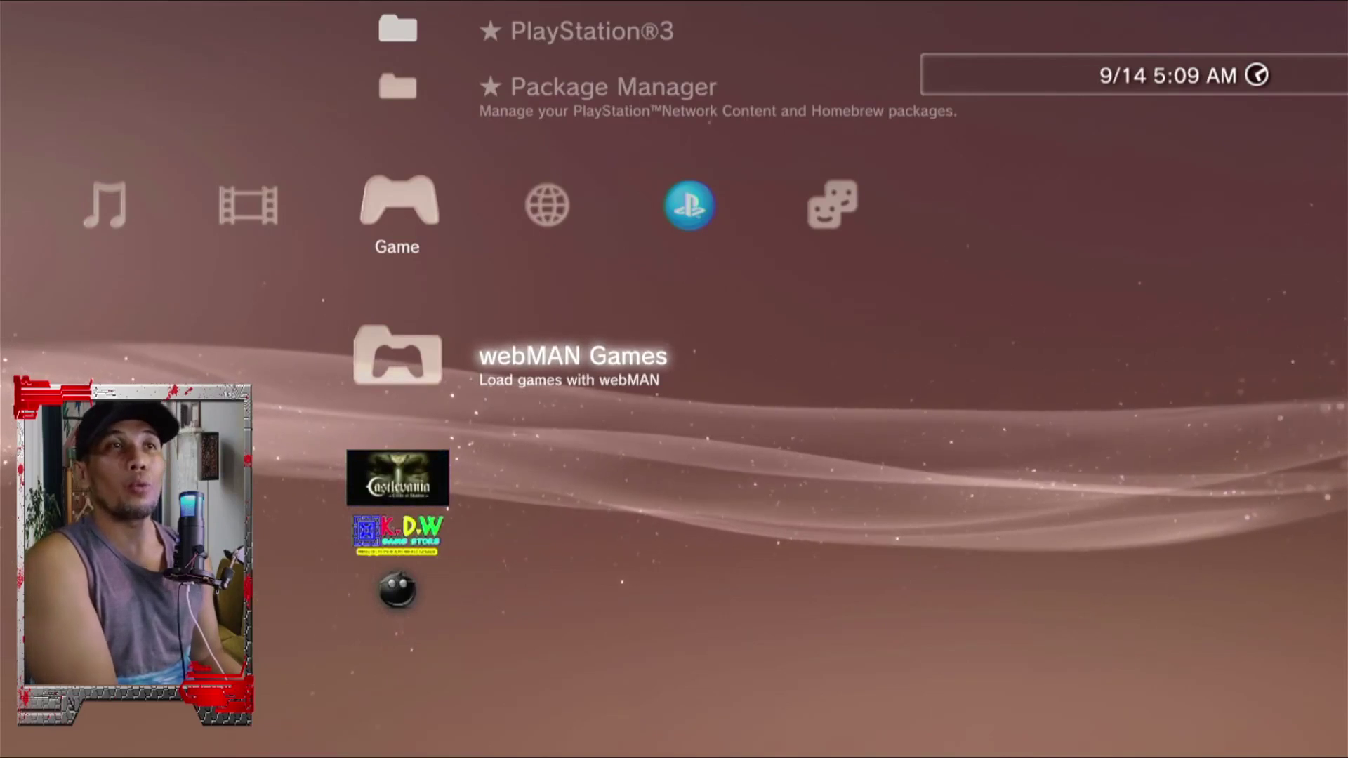
- Launch mmCM and keep its FTP Service setting at Enable (No Timeout)
key("Down")
key("Down")
key("Down")
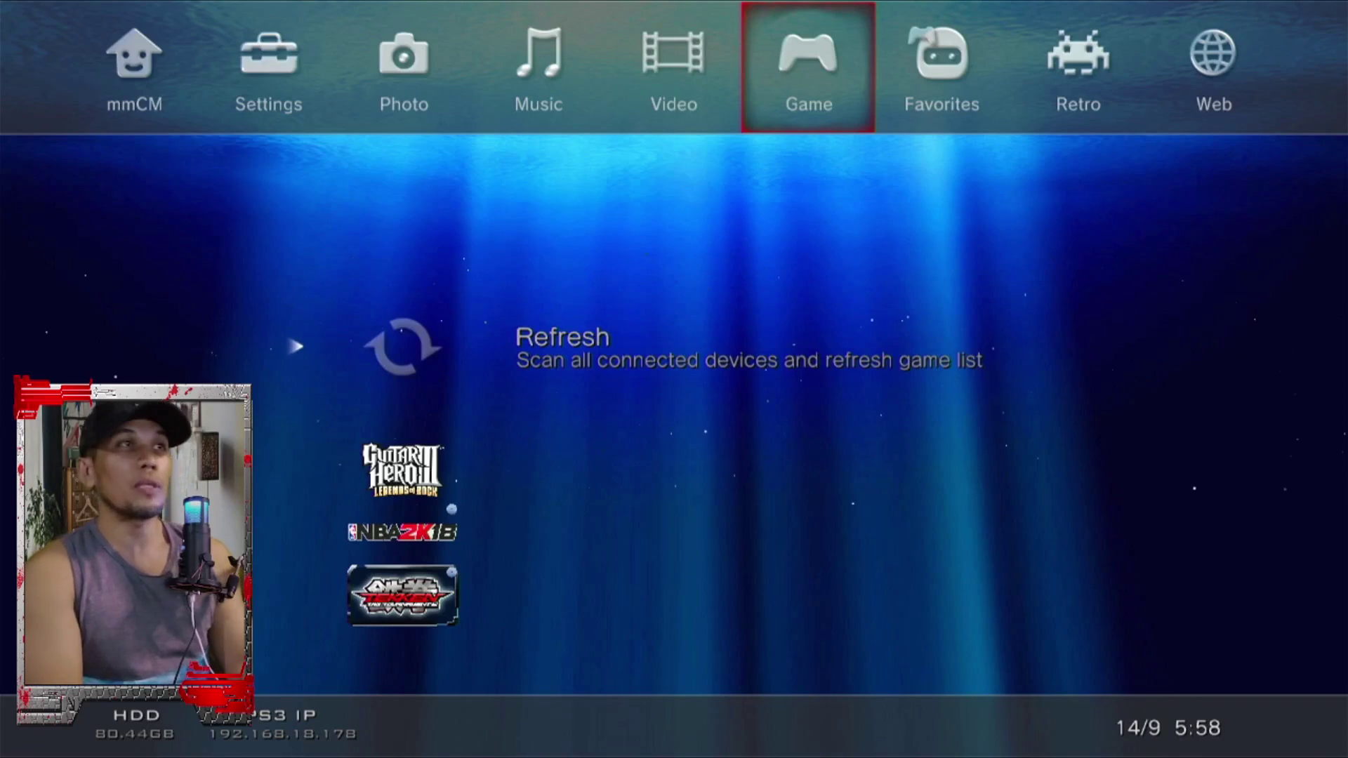
key("Left")
key("Left")
key("Left")
key("Left")
key("Left")
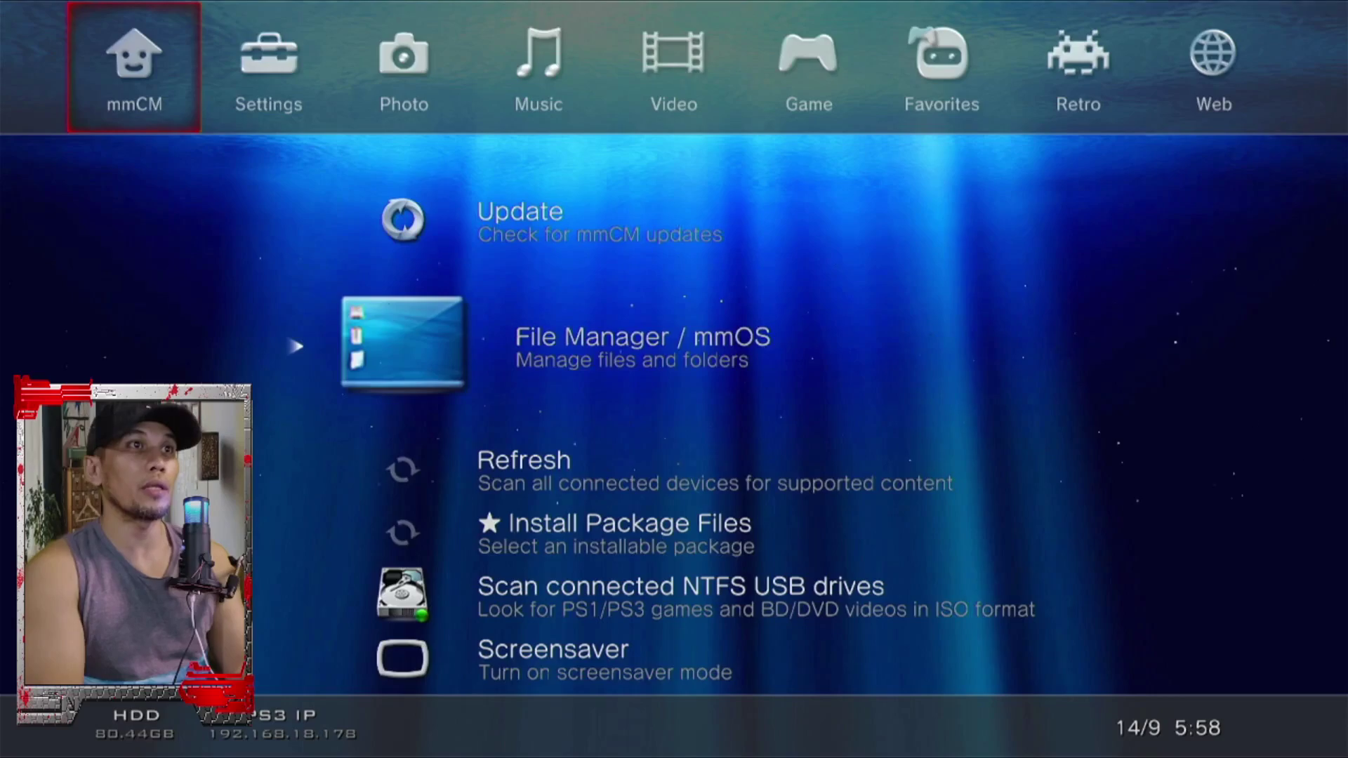
key("Right")
key("Up")
key("Up")
key("Up")
key("Up")
key("Up")
key("Up")
key("Up")
key("Up")
key("Up")
key("Up")
key("Up")
key("Up")
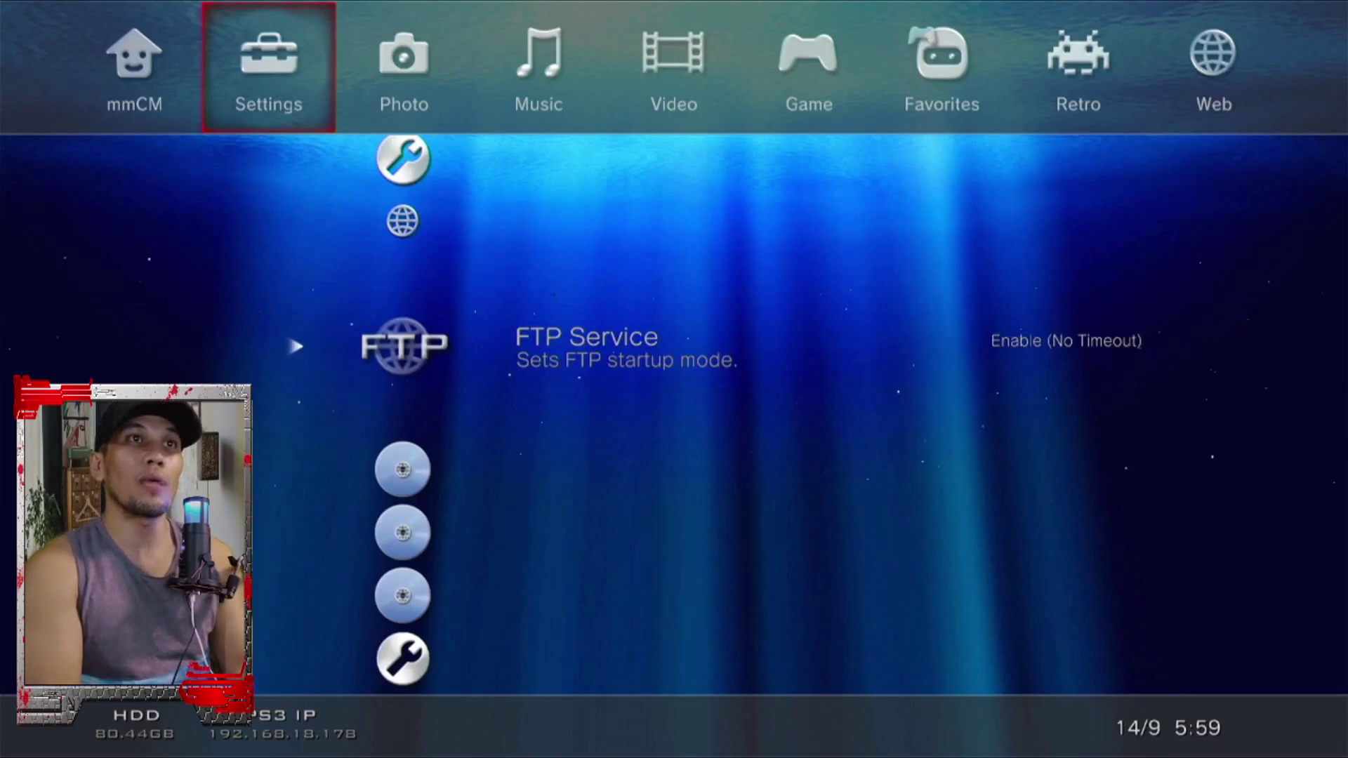
key("Return")
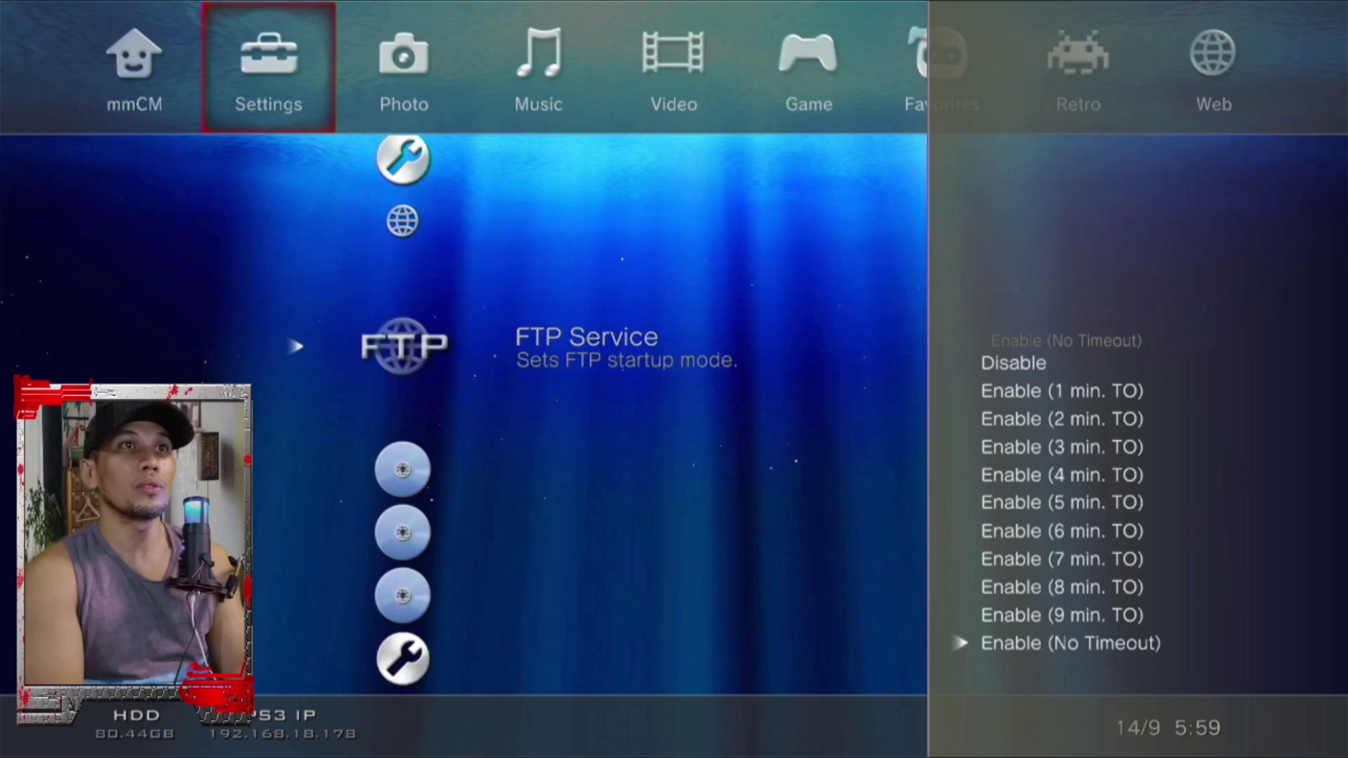
key("Return")
- Load Guitar Hero III: Legends of Rock from multiMAN's Game list and exit to the XMB
key("Left")
key("Right")
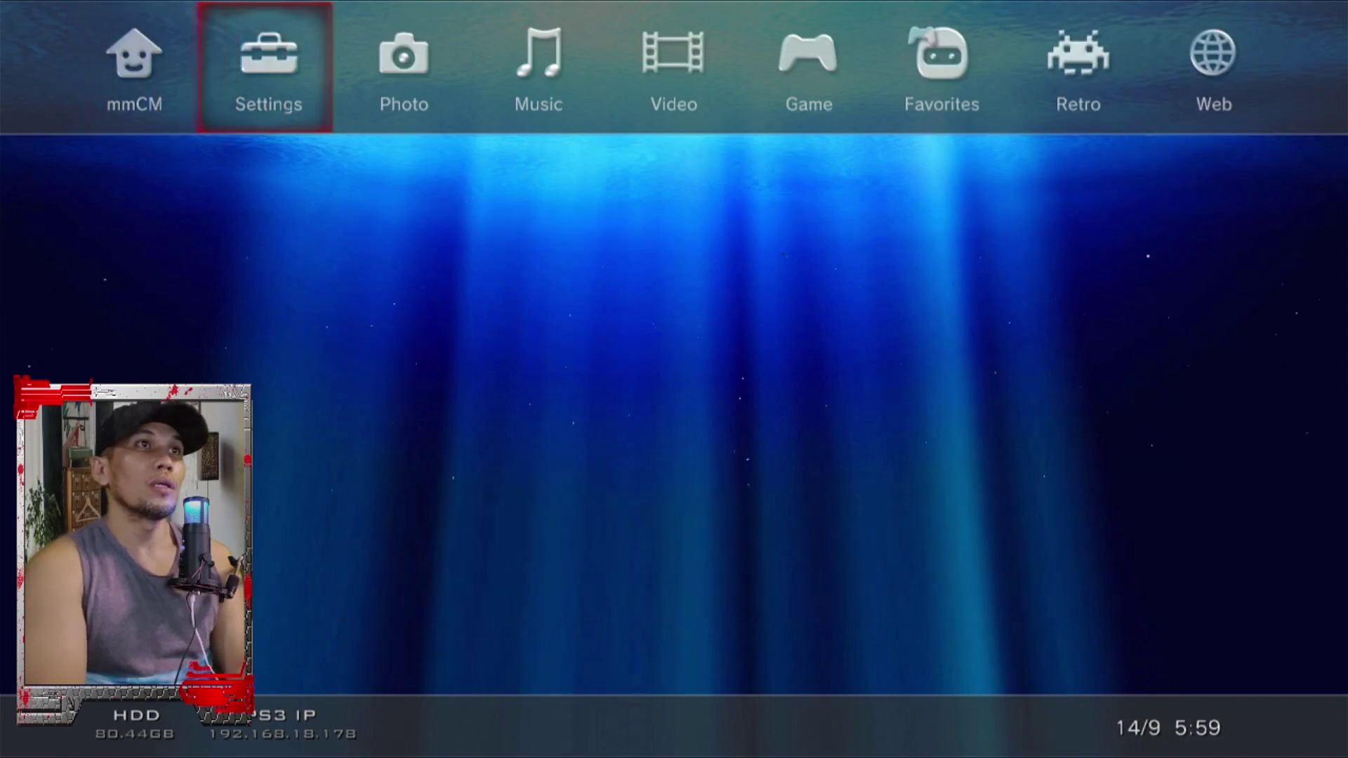
key("Right")
key("Right")
key("Right")
key("Right")
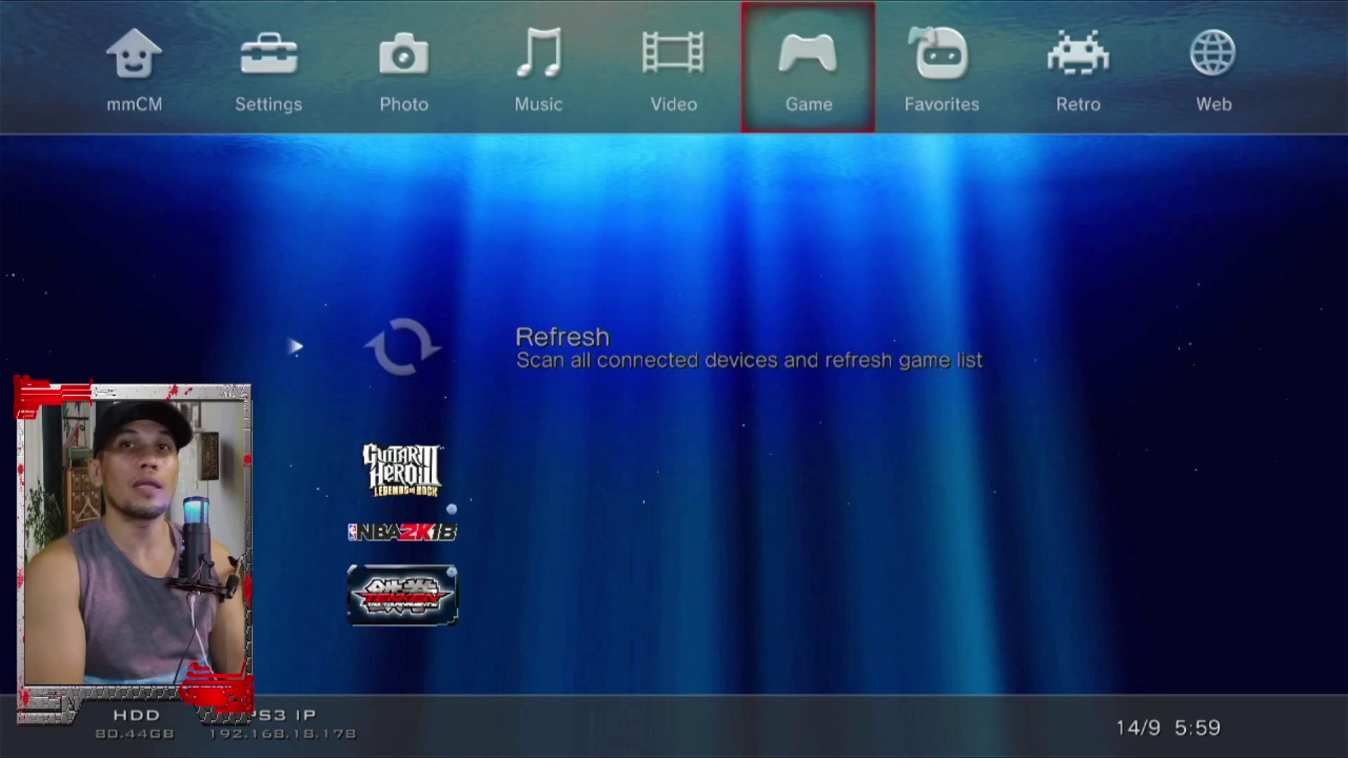
key("Down")
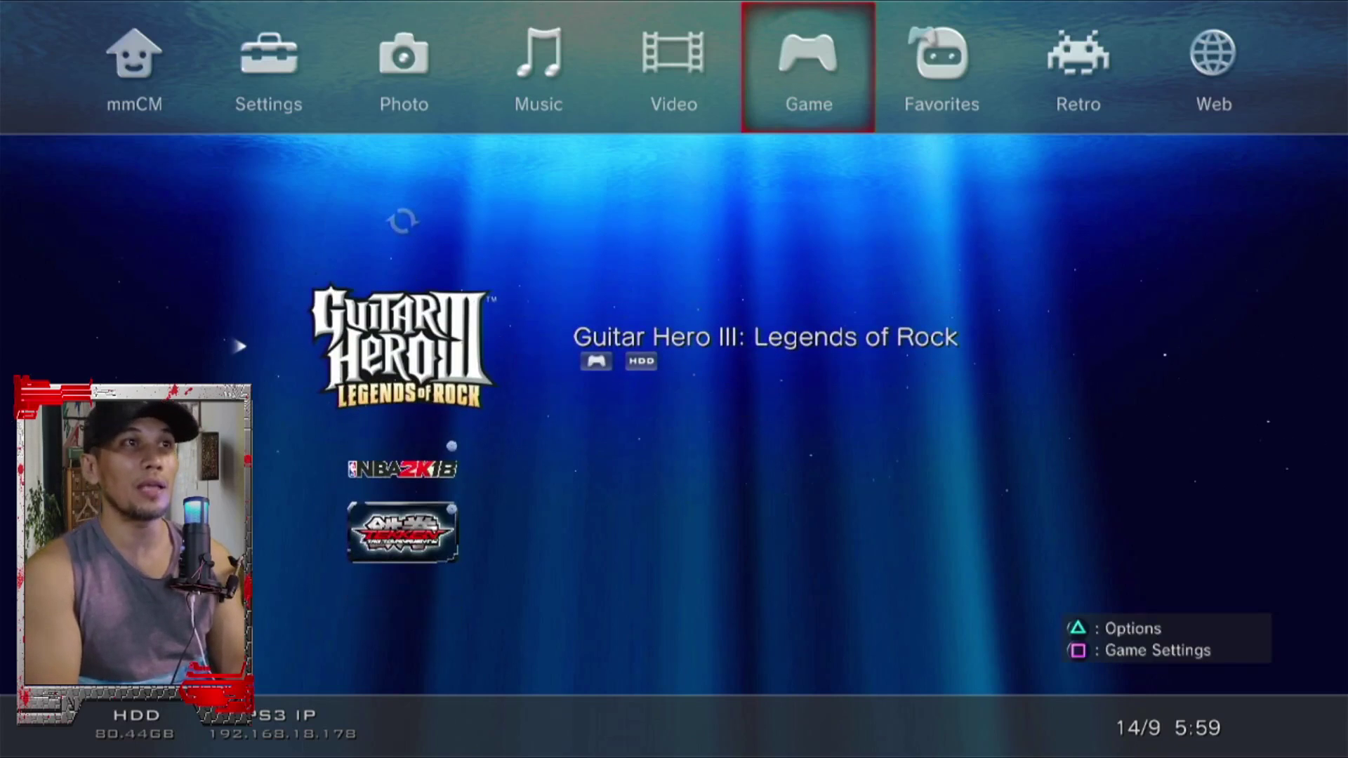
key("Return")
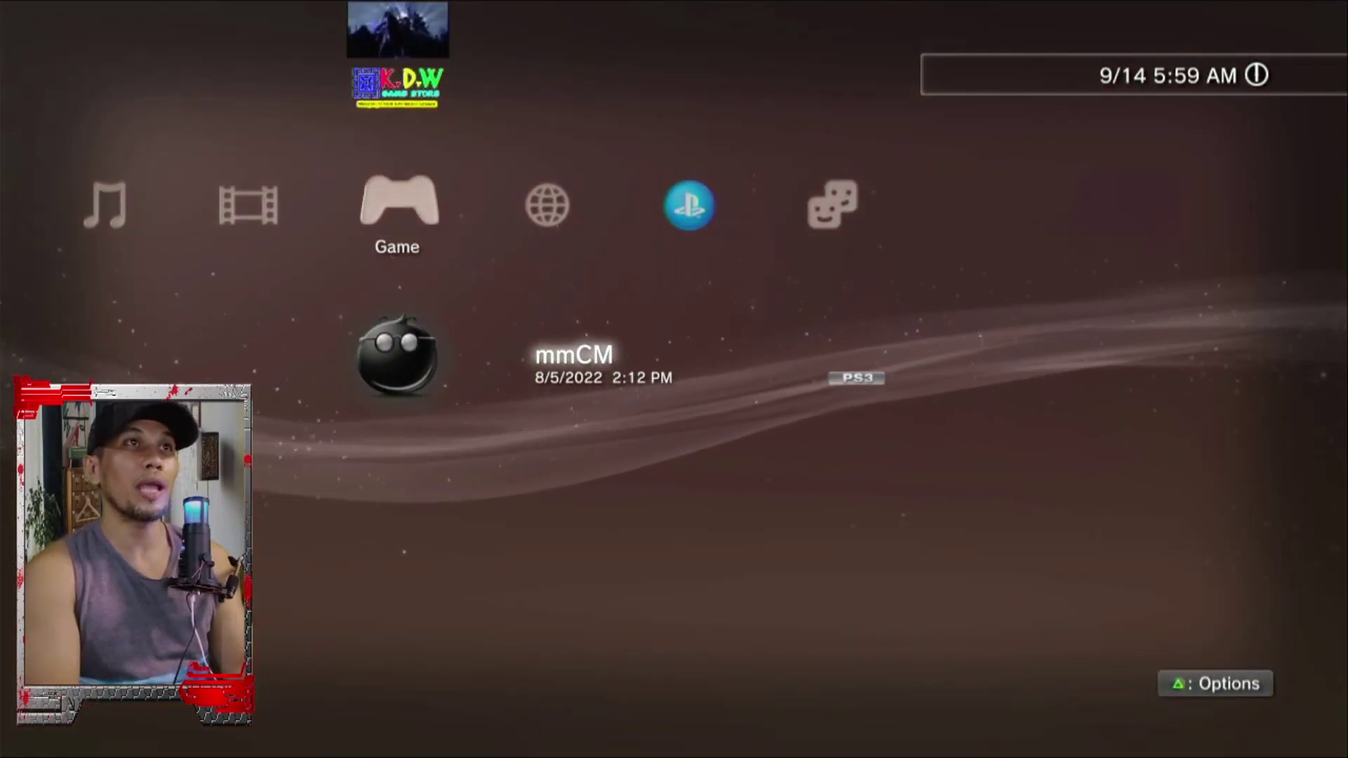
- Start Guitar Hero III: Legends of Rock from the Game column, skipping the Version 1.11 update prompt
key("Up")
key("Up")
key("Up")
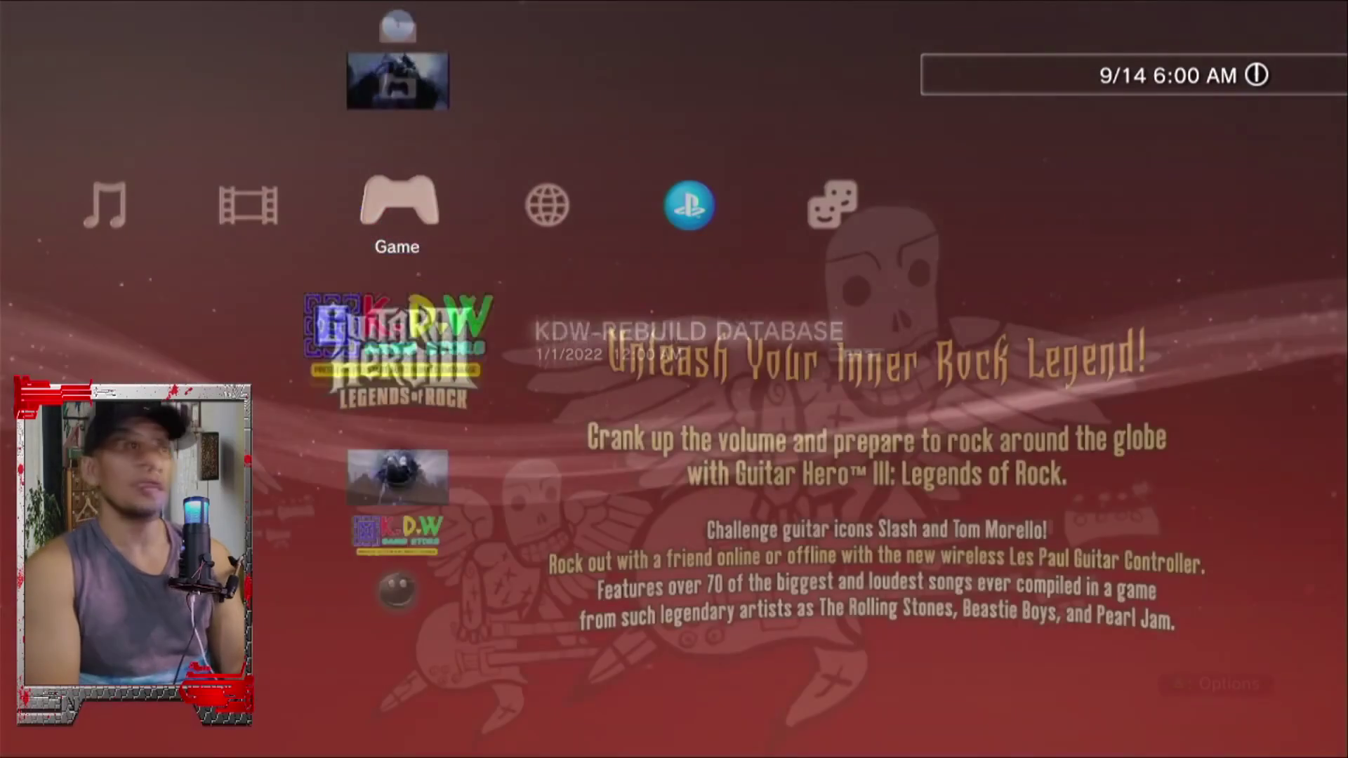
key("Return")
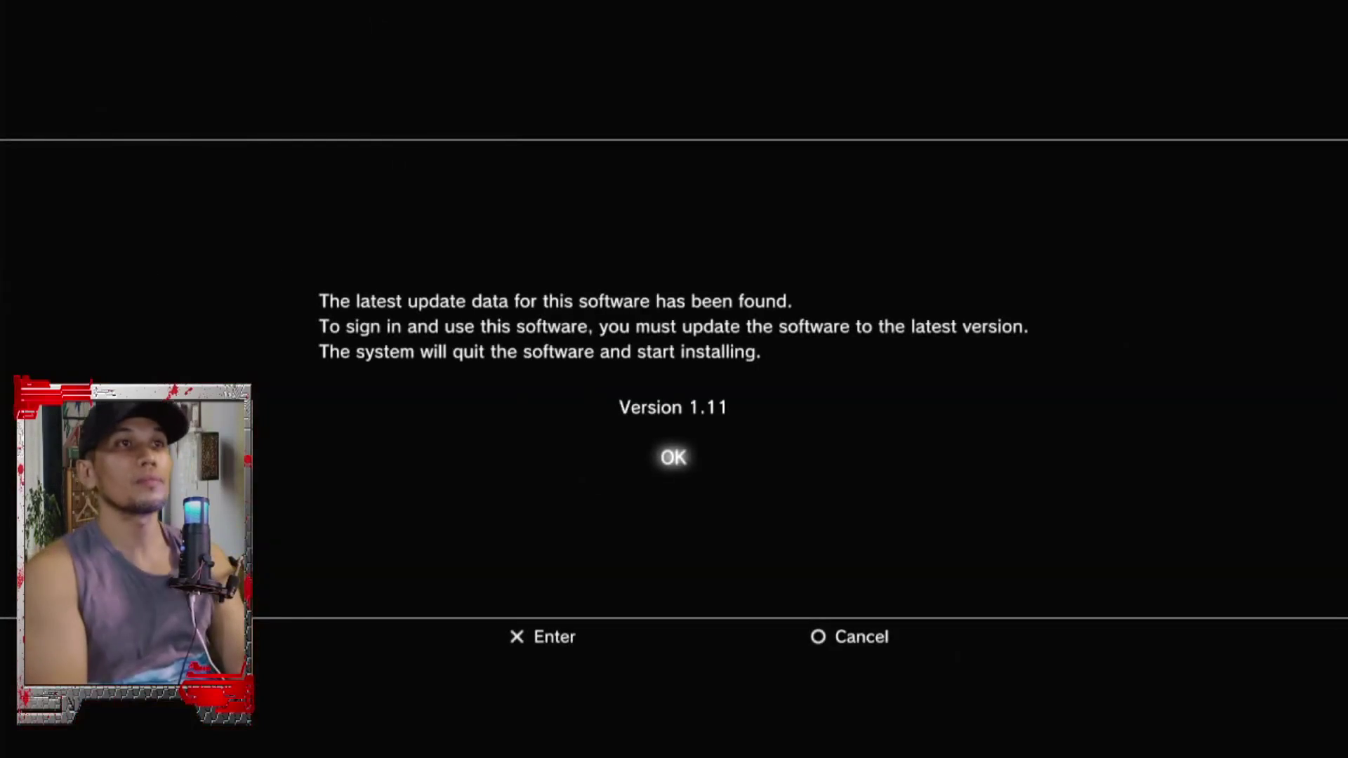
key("Escape")
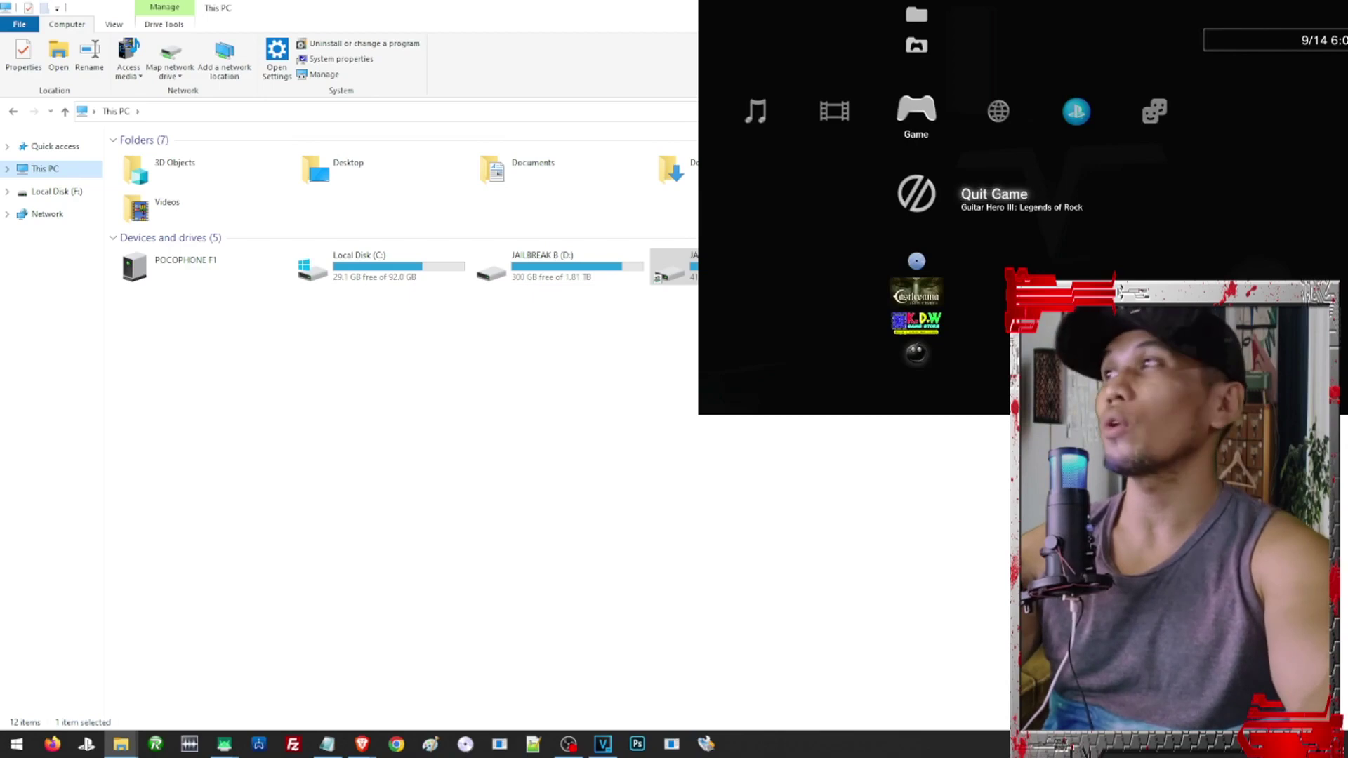
right_click(920, 270)
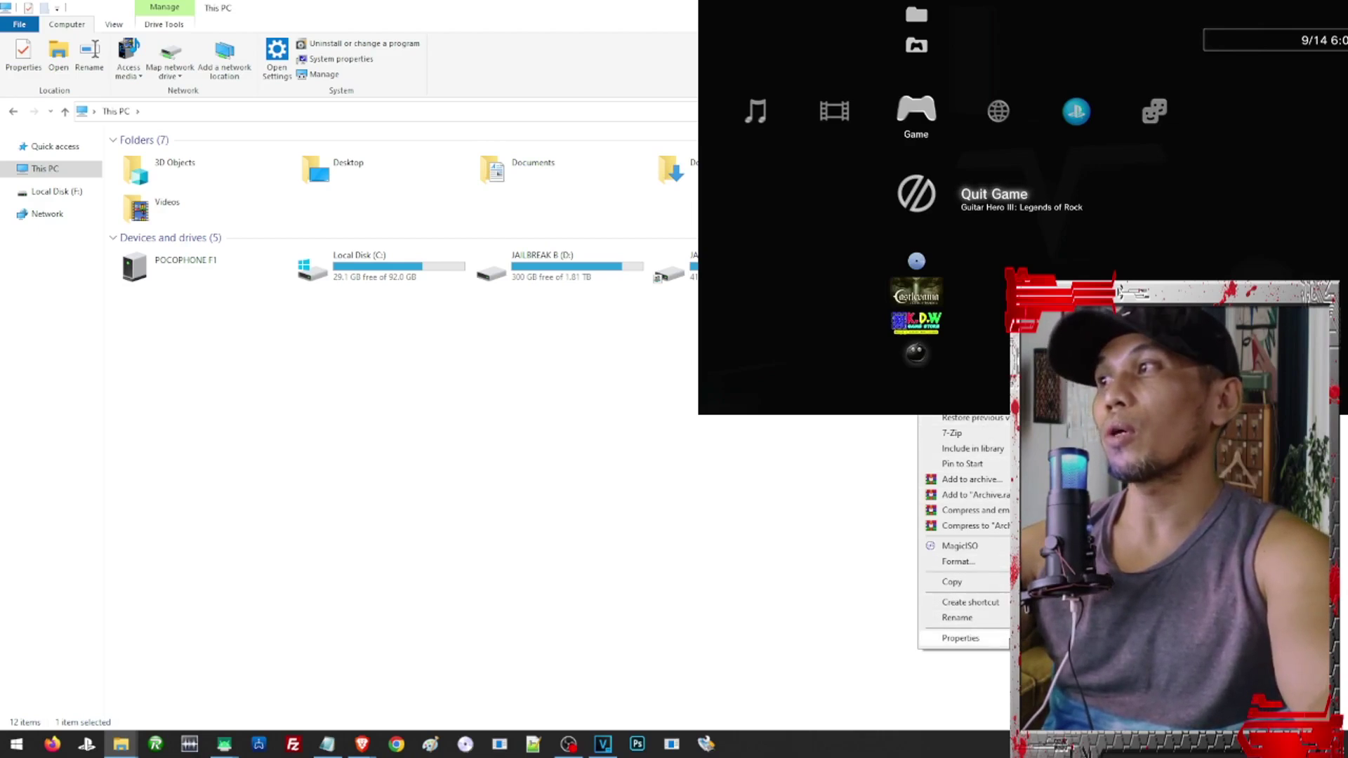
left_click(961, 638)
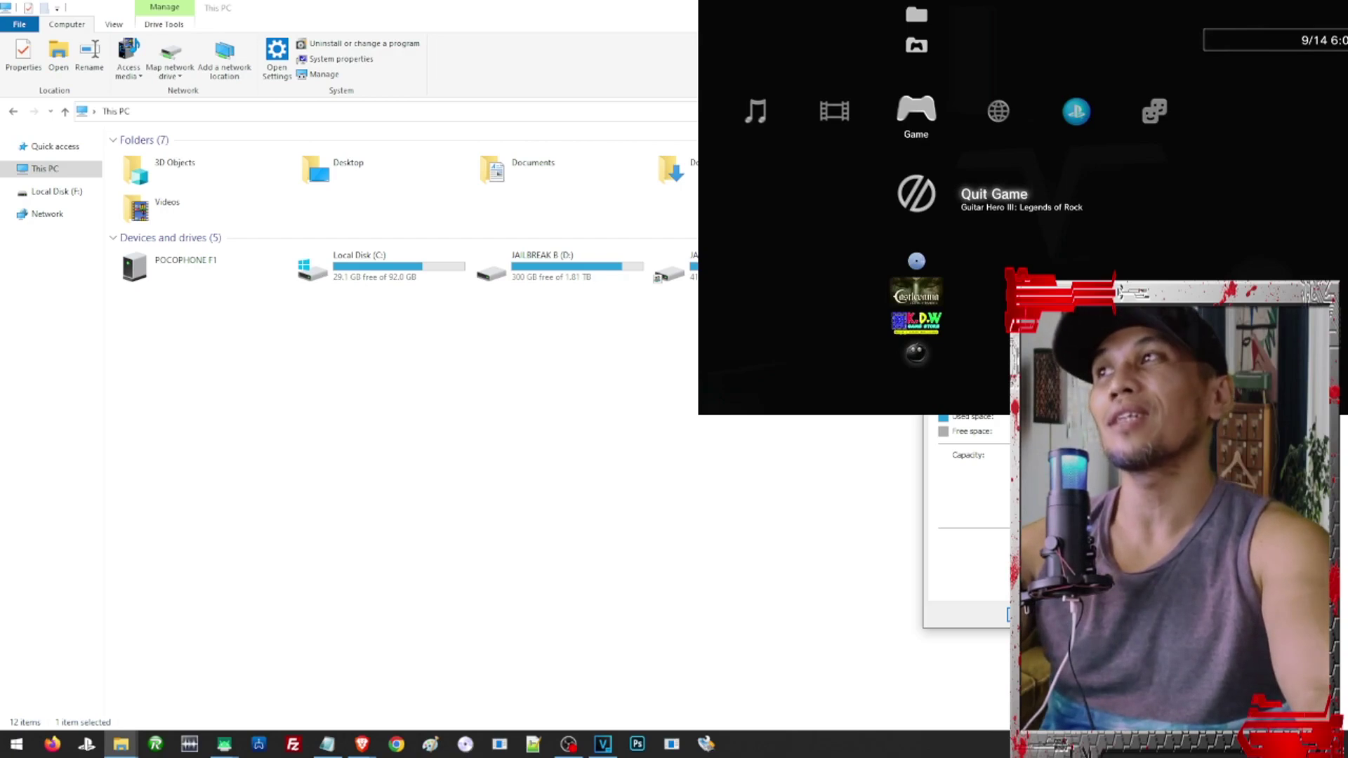
key("Escape")
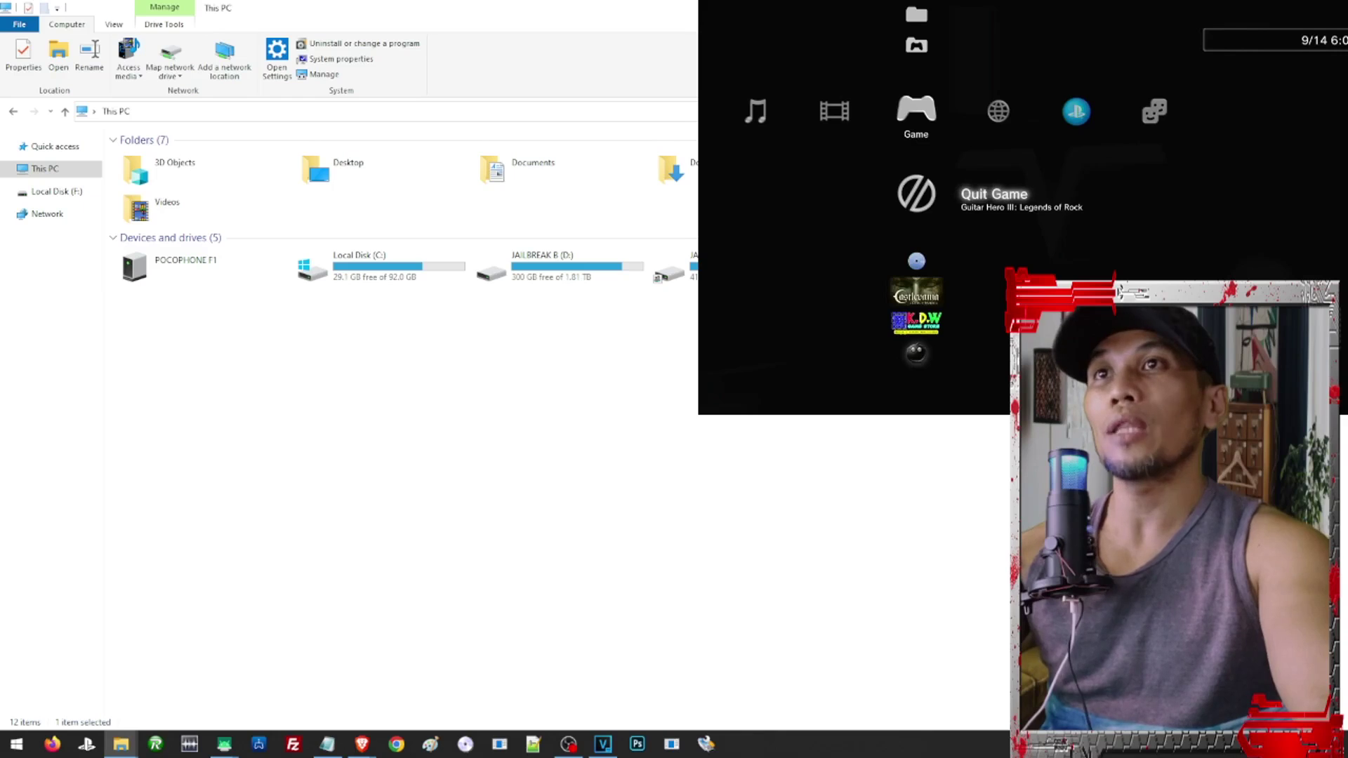